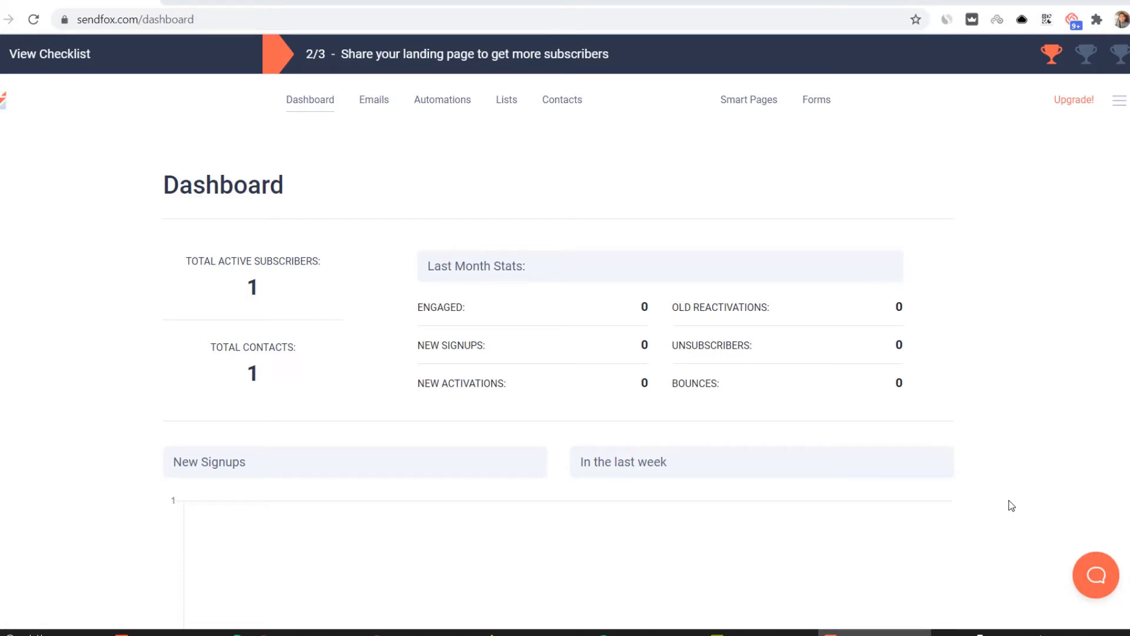
Step: Scroll the dashboard to review the subscriber and contact stats
{"action": "scroll", "coordinate": [1011, 506], "scroll_direction": "down", "scroll_amount": 1}
{"action": "scroll", "coordinate": [1007, 505], "scroll_direction": "up", "scroll_amount": 1}
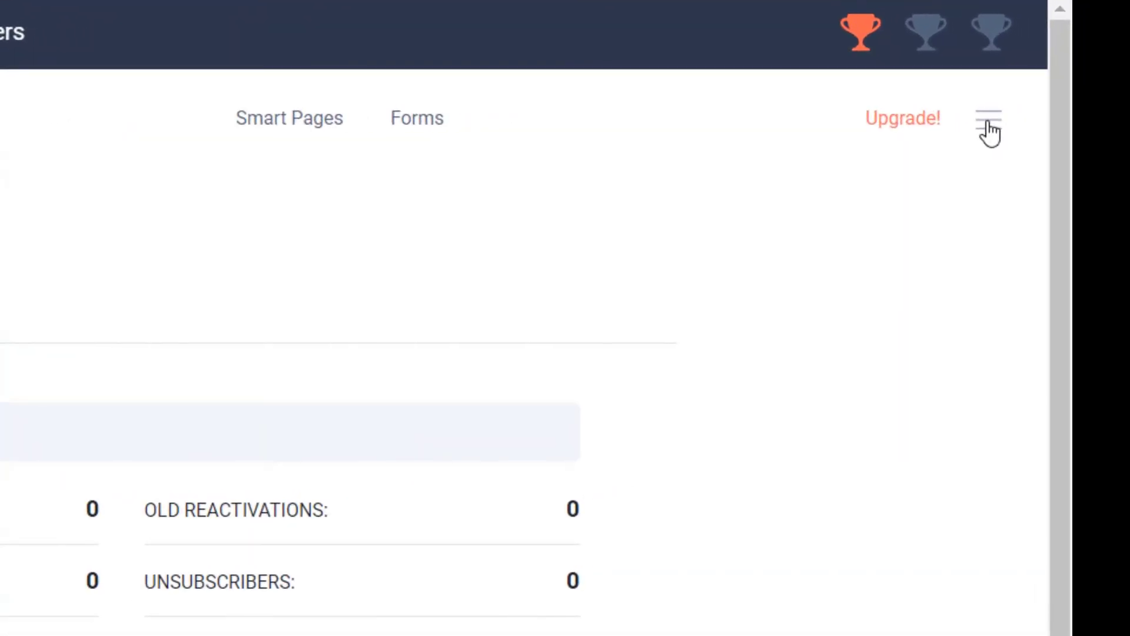
Step: In account Settings, set the custom Smart Page URL to SendFoxTeam and save the changes
{"action": "left_click", "coordinate": [988, 124]}
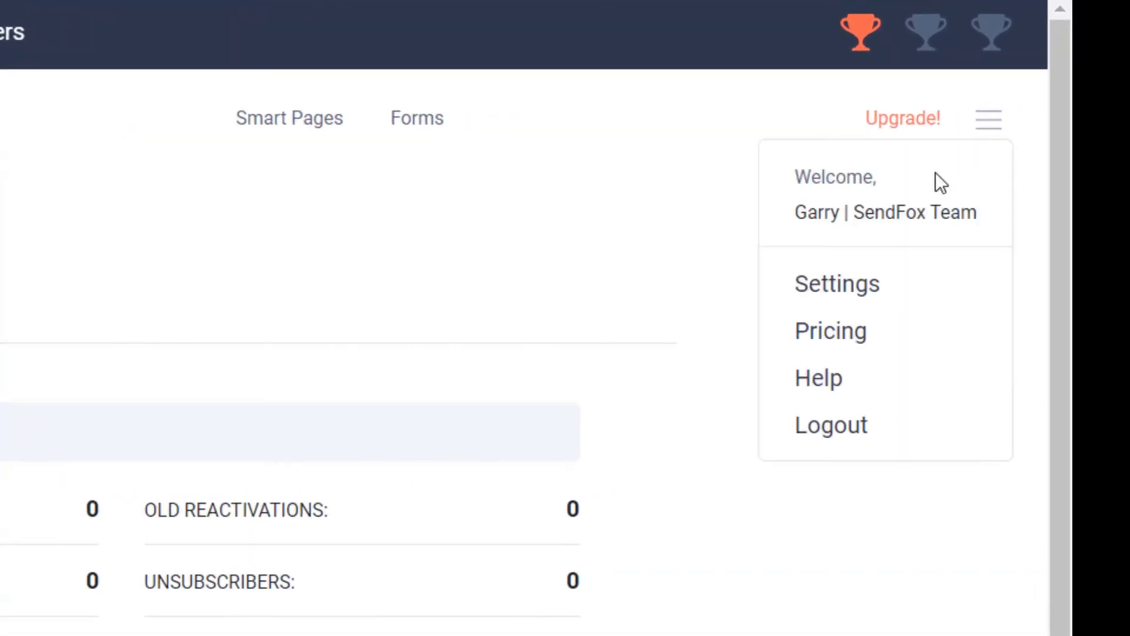
{"action": "left_click", "coordinate": [843, 291]}
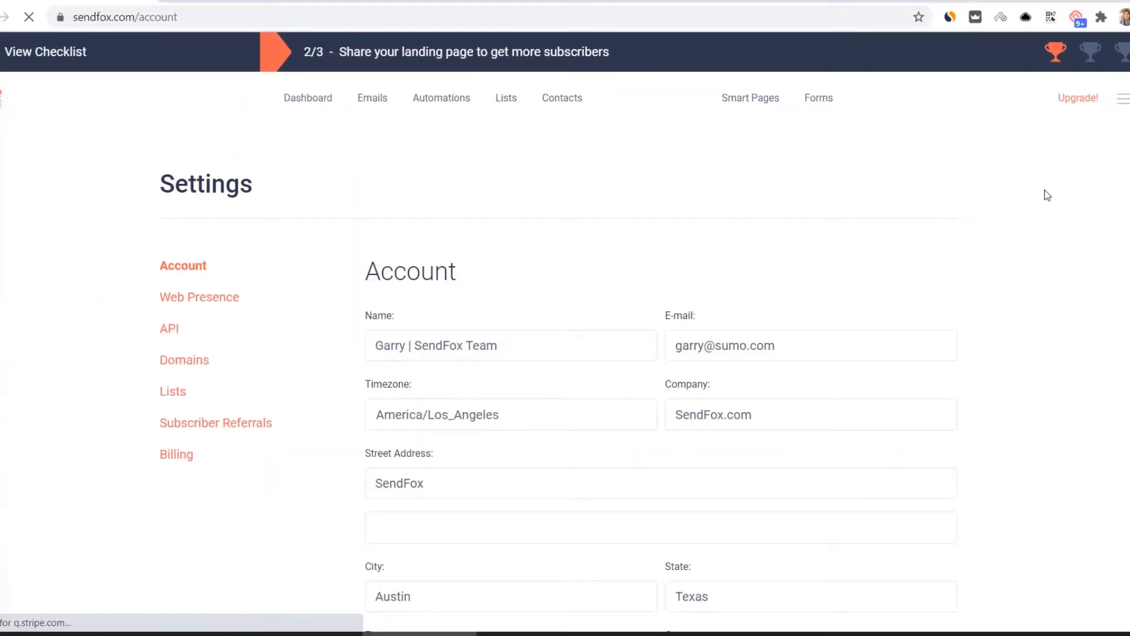
{"action": "scroll", "coordinate": [1046, 196], "scroll_direction": "down", "scroll_amount": 5}
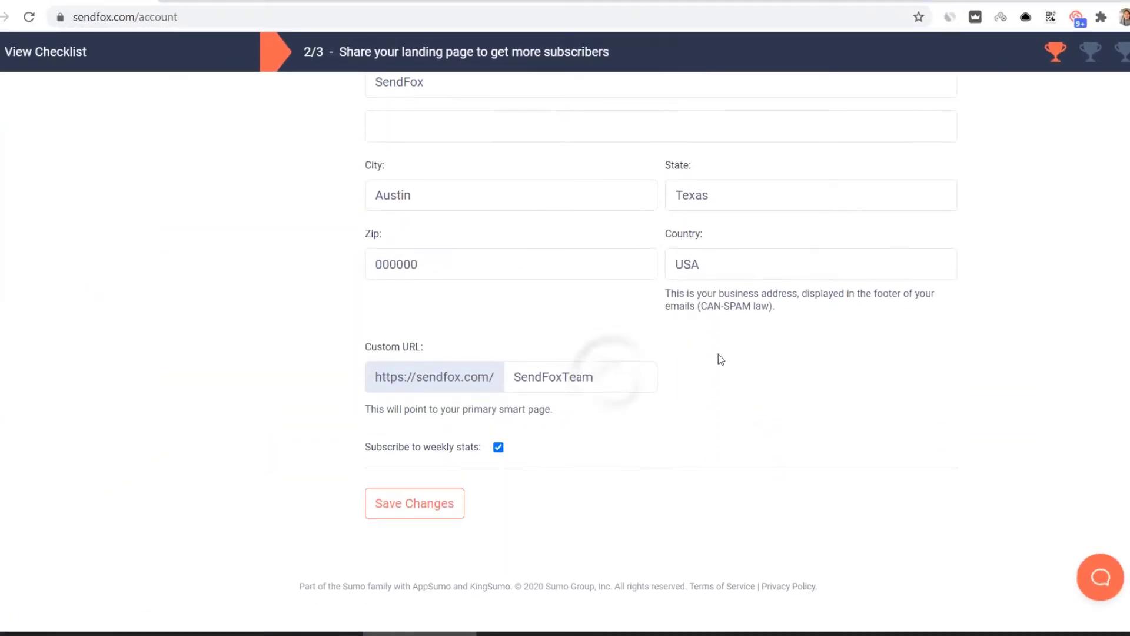
{"action": "left_click", "coordinate": [600, 376]}
{"action": "left_click_drag", "start_coordinate": [601, 377], "coordinate": [514, 382]}
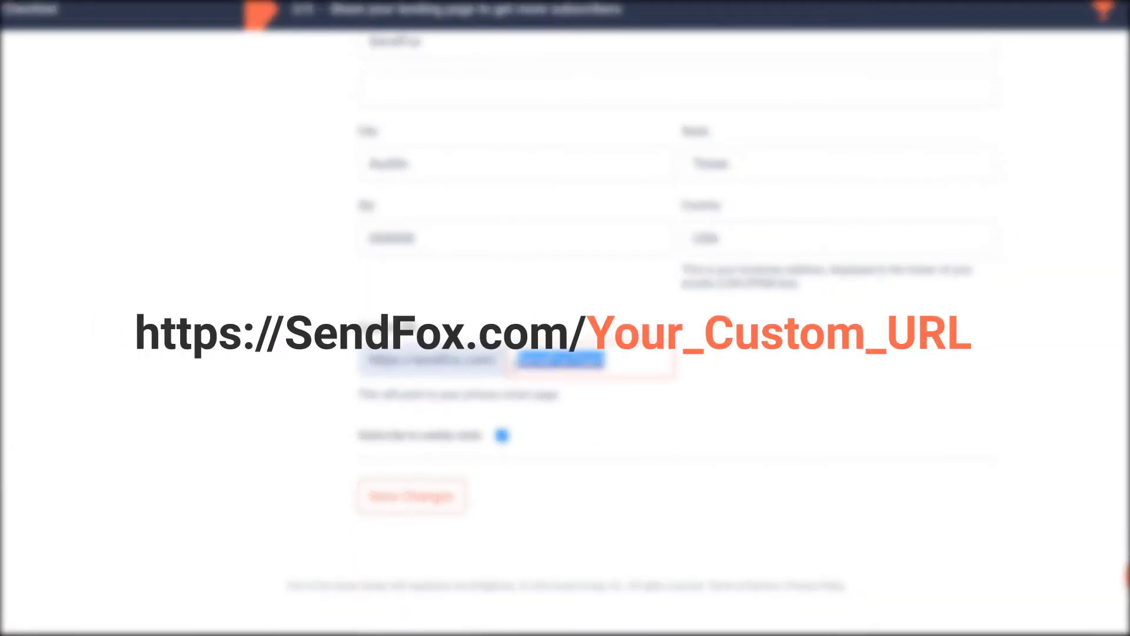
{"action": "left_click", "coordinate": [440, 503]}
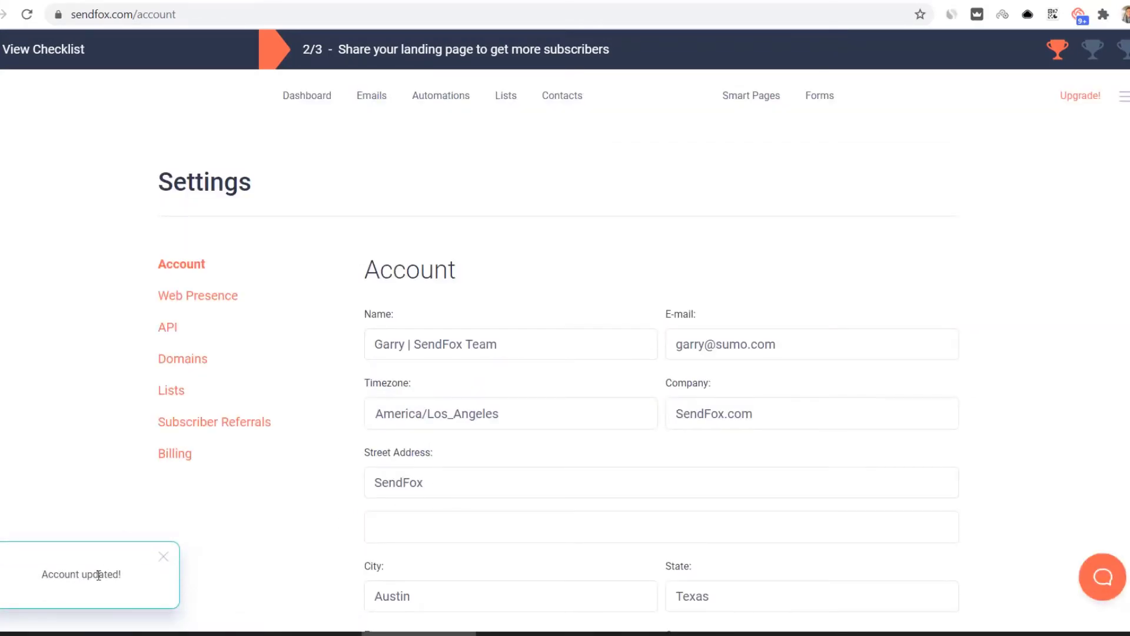
Step: Go to Smart Pages and open the promotion dashboard for the SendFoxTeam page
{"action": "left_click", "coordinate": [740, 96]}
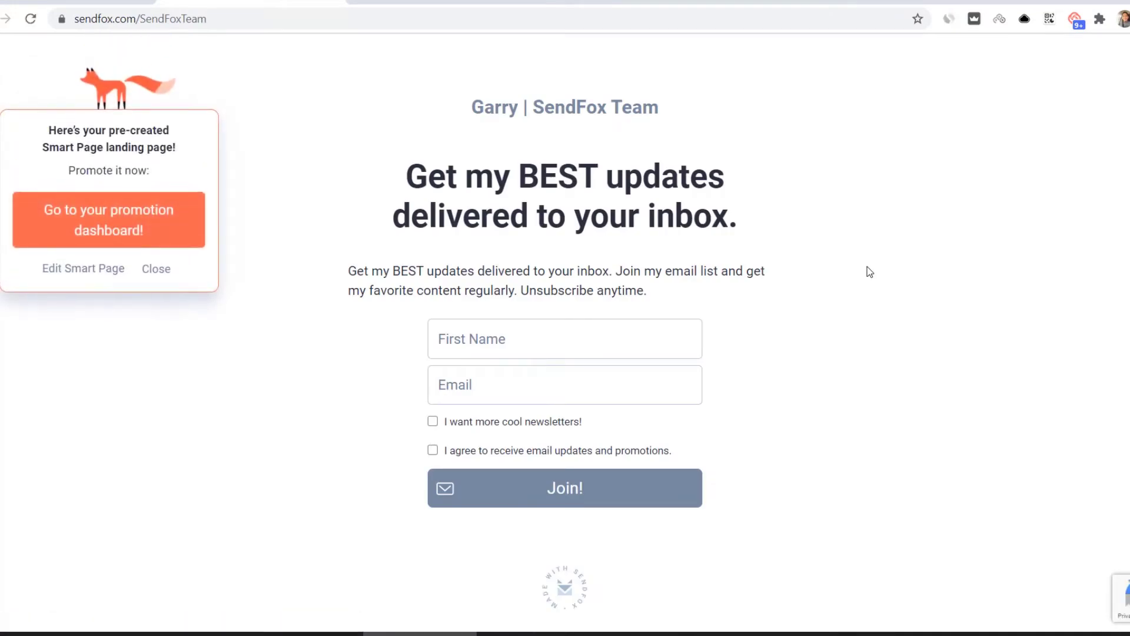
{"action": "left_click", "coordinate": [72, 221]}
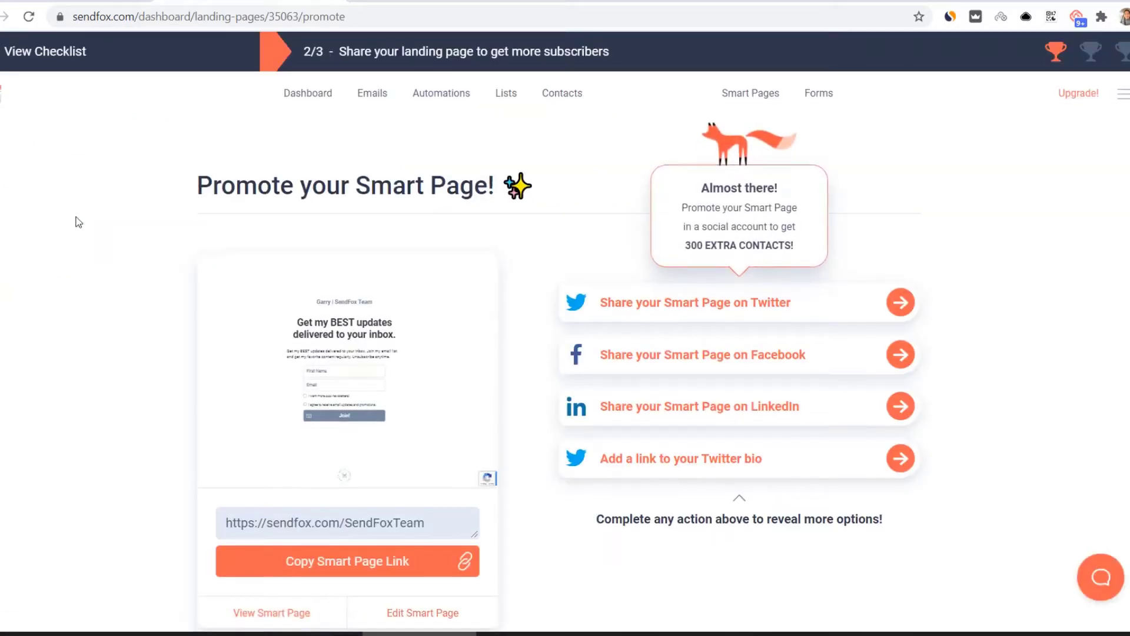
Step: Copy the sendfox.com/SendFoxTeam link, then open that page in the Smart Page Editor
{"action": "scroll", "coordinate": [400, 285], "scroll_direction": "down", "scroll_amount": 2}
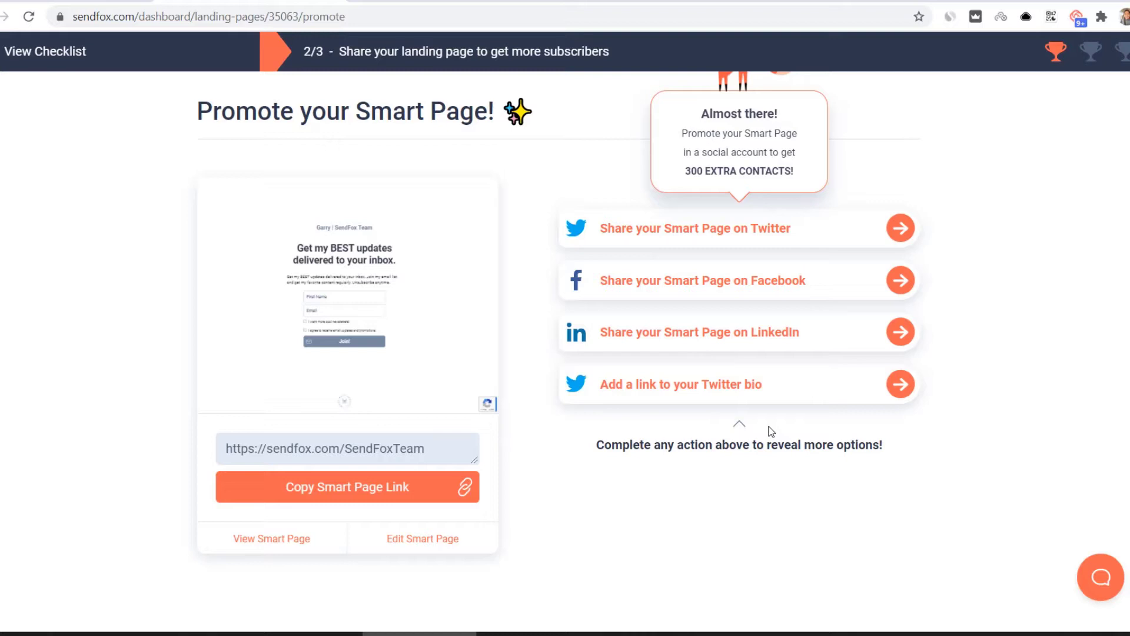
{"action": "left_click", "coordinate": [349, 486]}
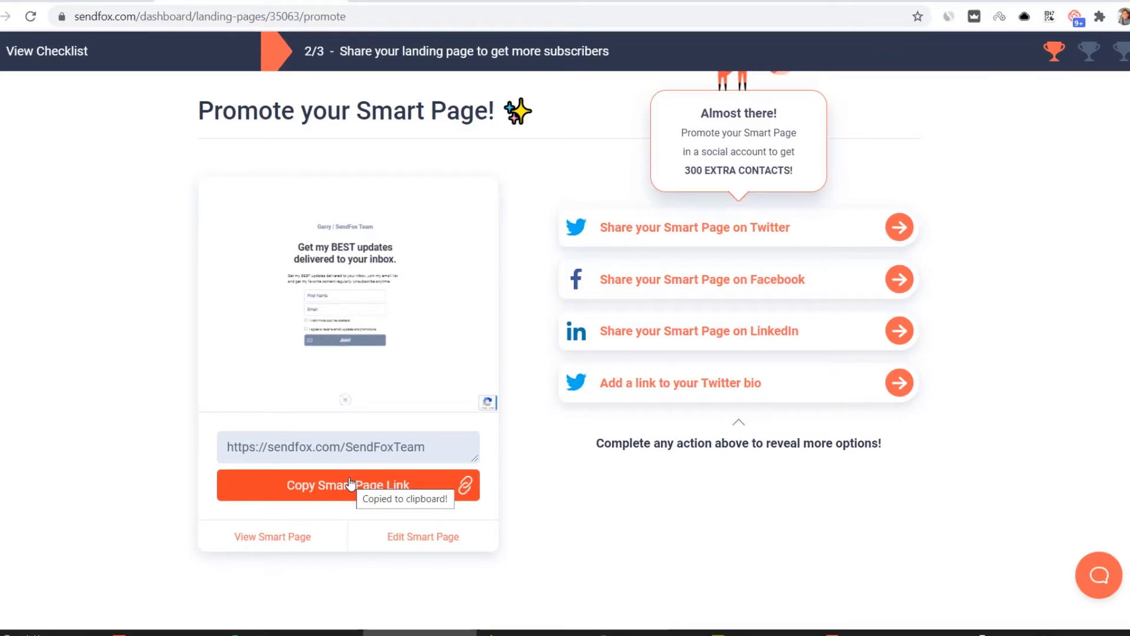
{"action": "left_click", "coordinate": [411, 538]}
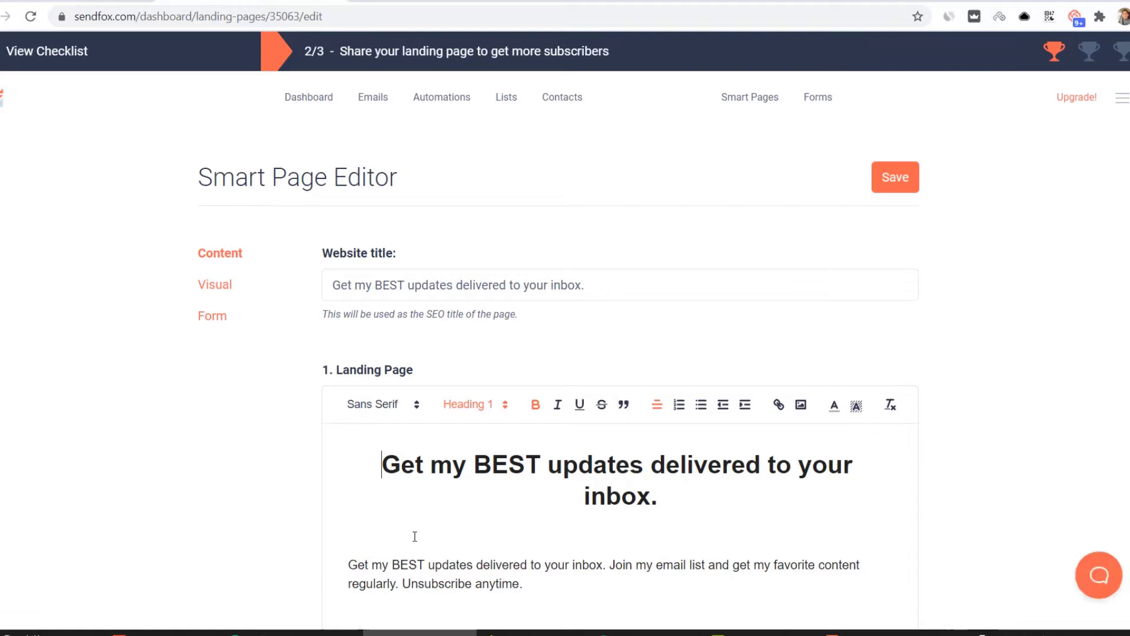
Step: Use the Smart Page Assistant with the 'I don't have a website' option to generate a second page
{"action": "left_click", "coordinate": [733, 105]}
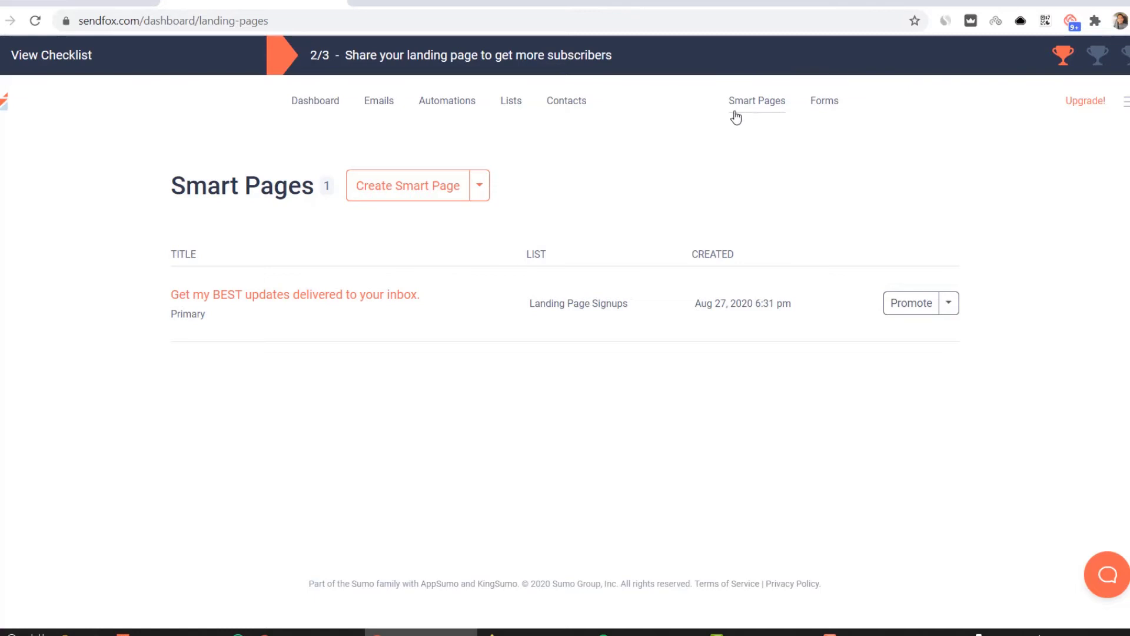
{"action": "left_click", "coordinate": [480, 192]}
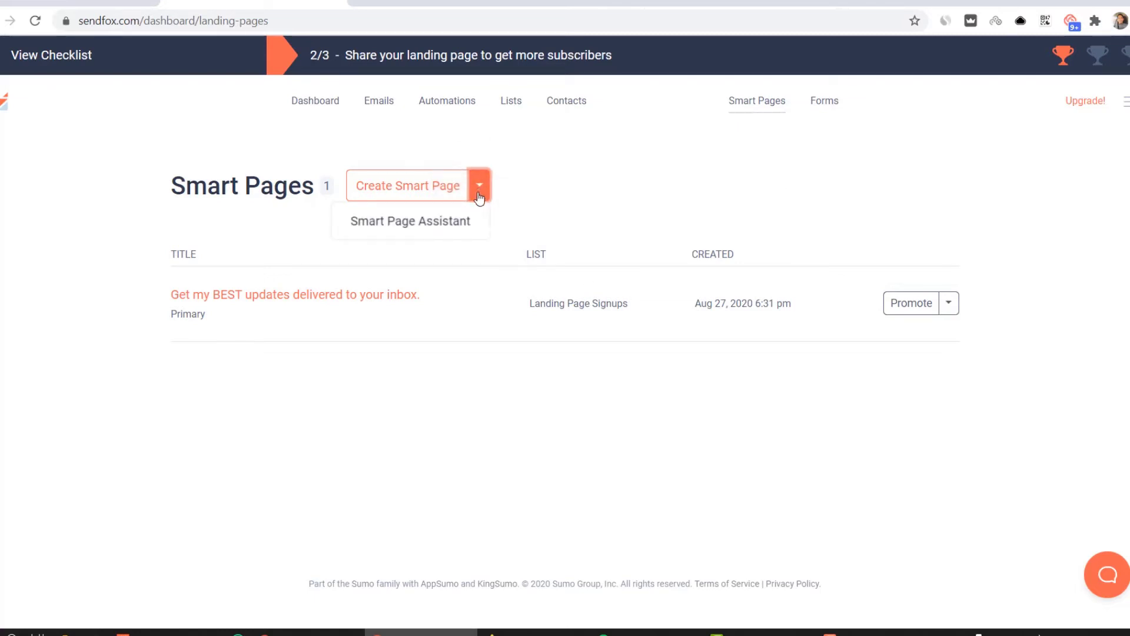
{"action": "left_click", "coordinate": [463, 223]}
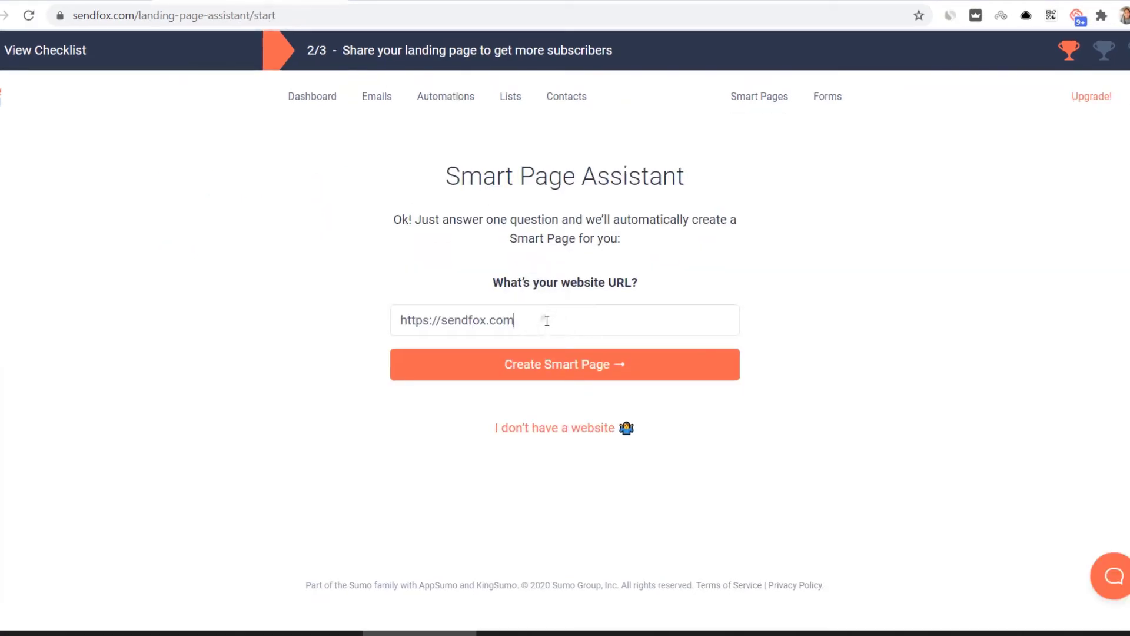
{"action": "left_click_drag", "start_coordinate": [515, 321], "coordinate": [396, 307]}
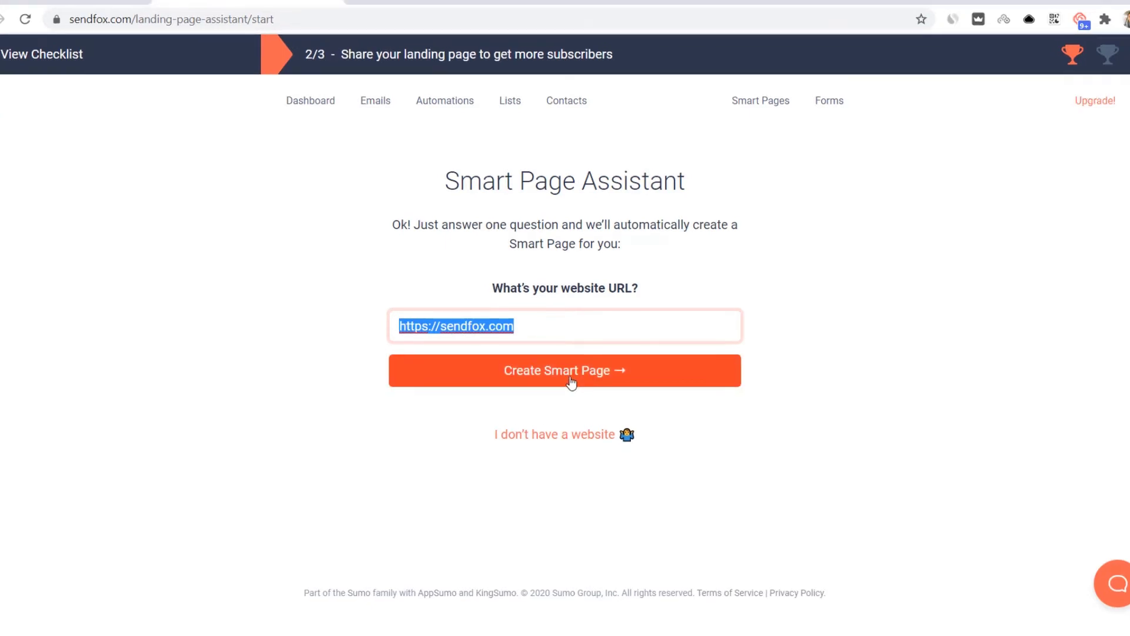
{"action": "left_click", "coordinate": [592, 440]}
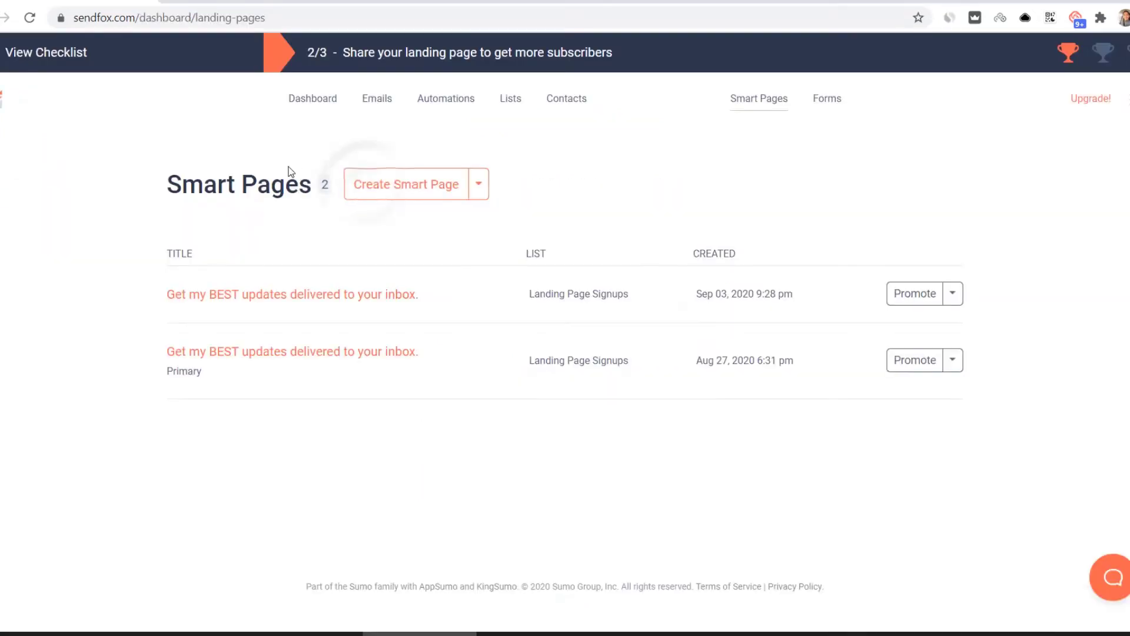
Step: Create a new blank Smart Page with the website title 'SendFox Smart pPage'
{"action": "left_click", "coordinate": [368, 195]}
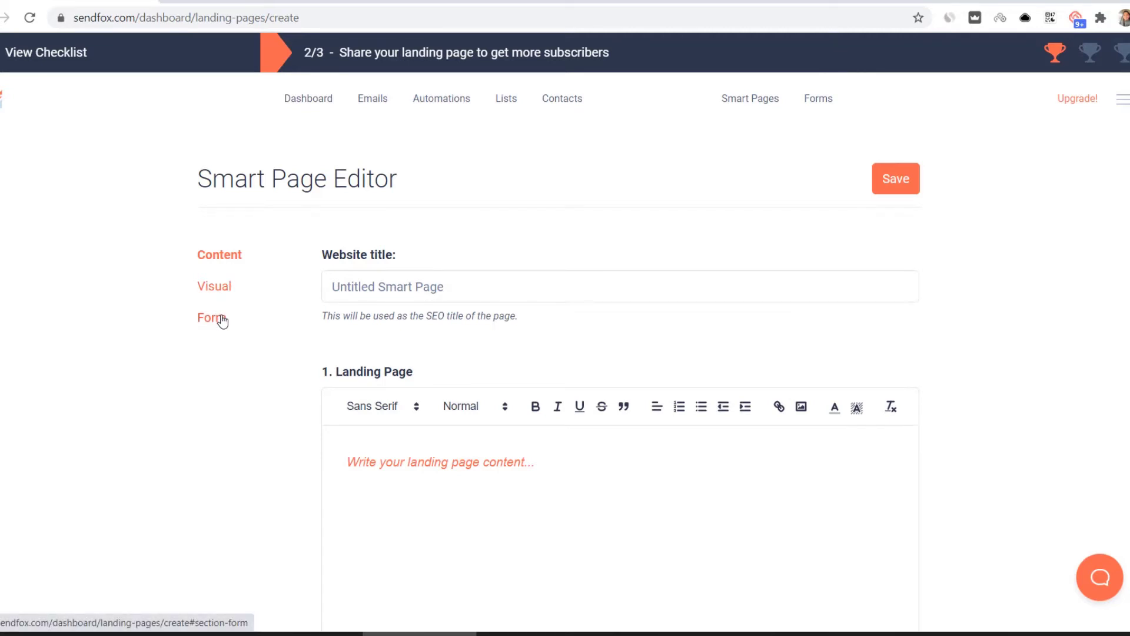
{"action": "left_click", "coordinate": [375, 293]}
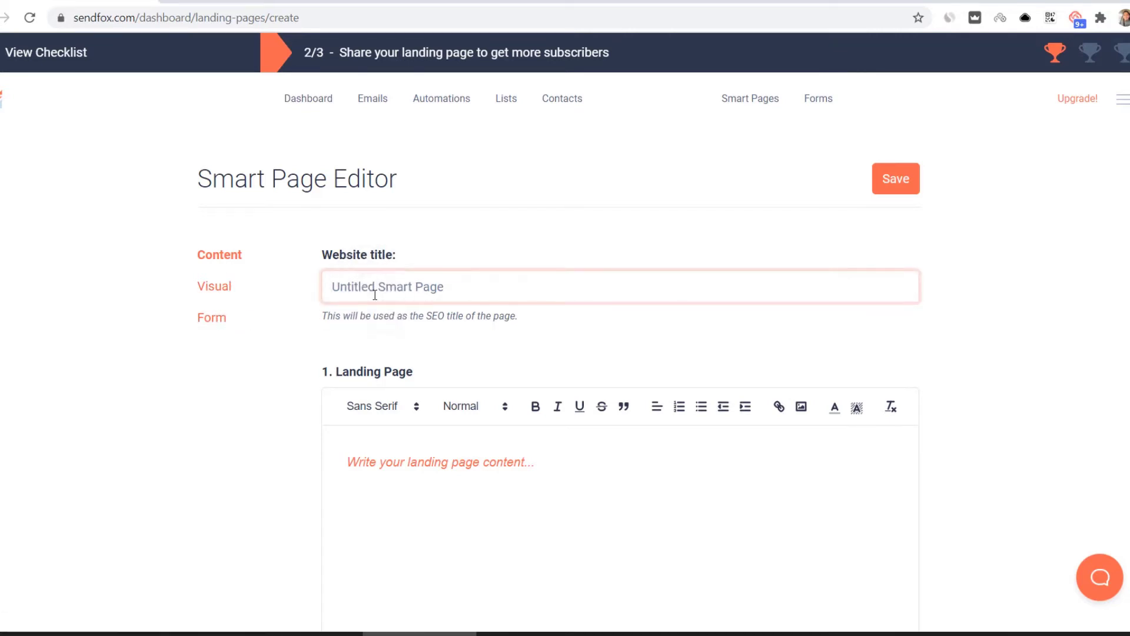
{"action": "type", "text": "SendFox Smart pPage"}
Step: Enable the Feed Page option for this Smart Page
{"action": "scroll", "coordinate": [375, 294], "scroll_direction": "down", "scroll_amount": 1}
{"action": "left_click", "coordinate": [741, 391]}
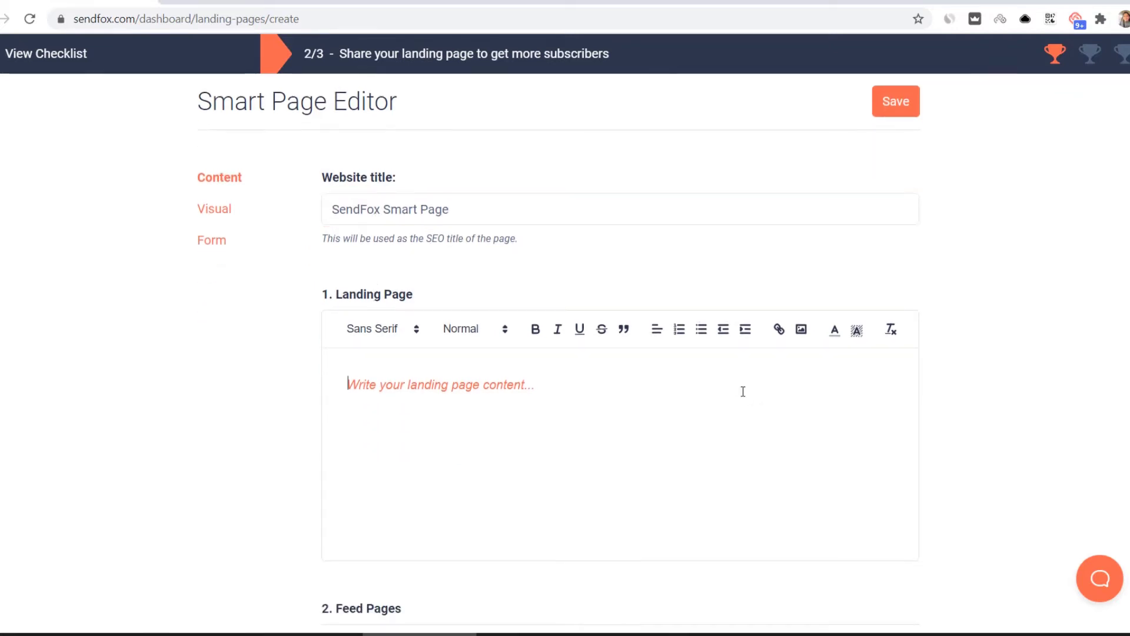
{"action": "scroll", "coordinate": [743, 392], "scroll_direction": "down", "scroll_amount": 2}
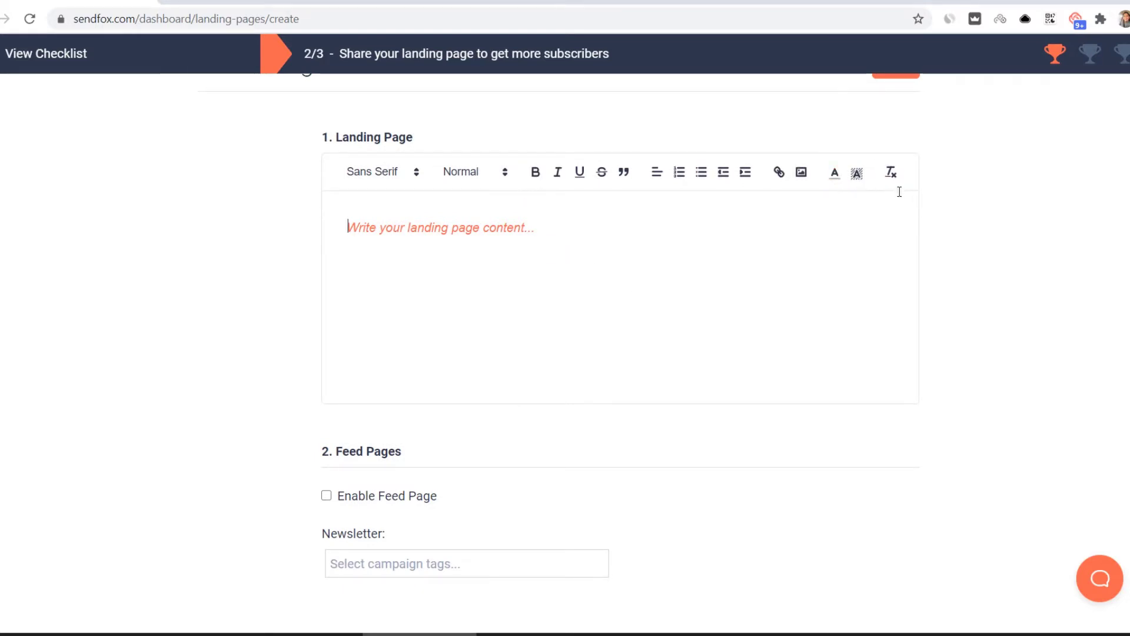
{"action": "scroll", "coordinate": [899, 192], "scroll_direction": "down", "scroll_amount": 2}
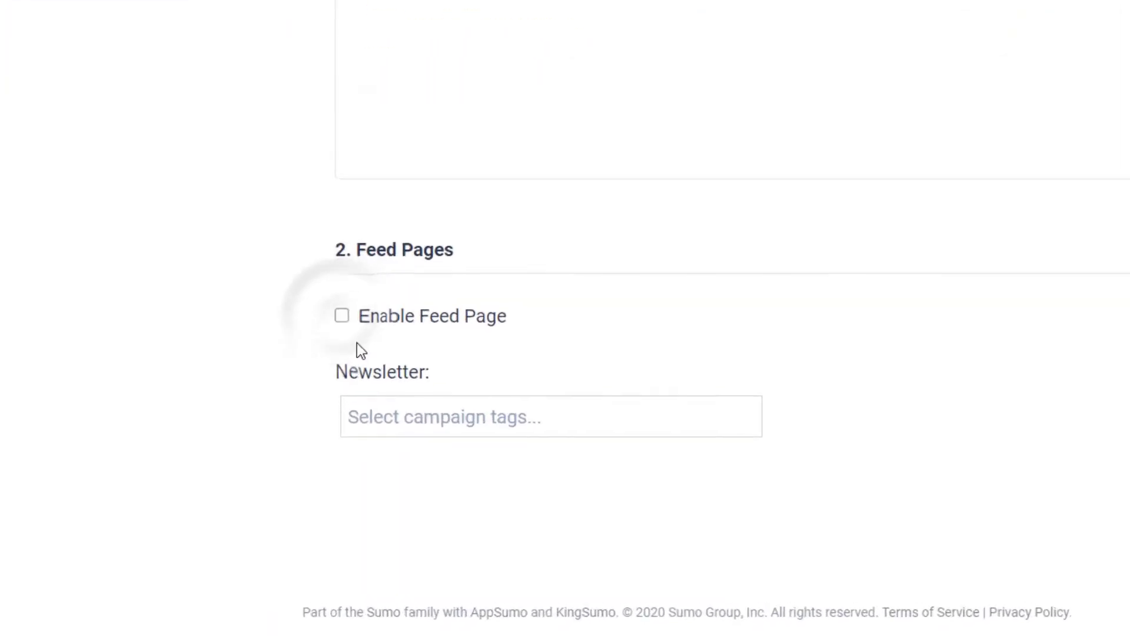
{"action": "left_click", "coordinate": [341, 315]}
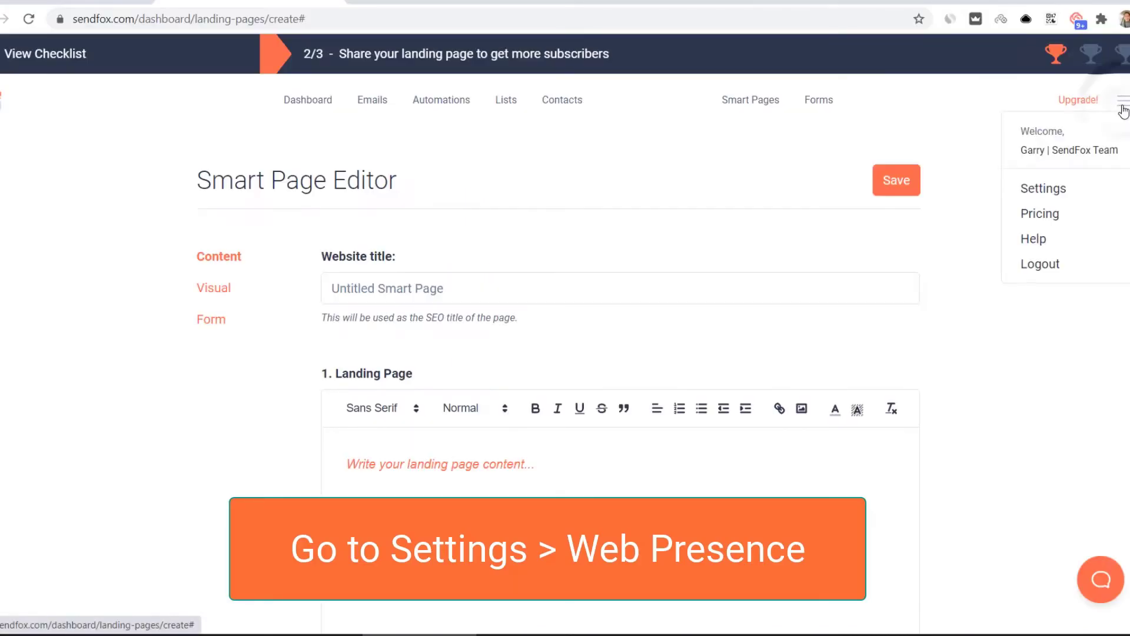
Step: Go to the account settings and open the Web Presence section
{"action": "left_click", "coordinate": [1046, 201]}
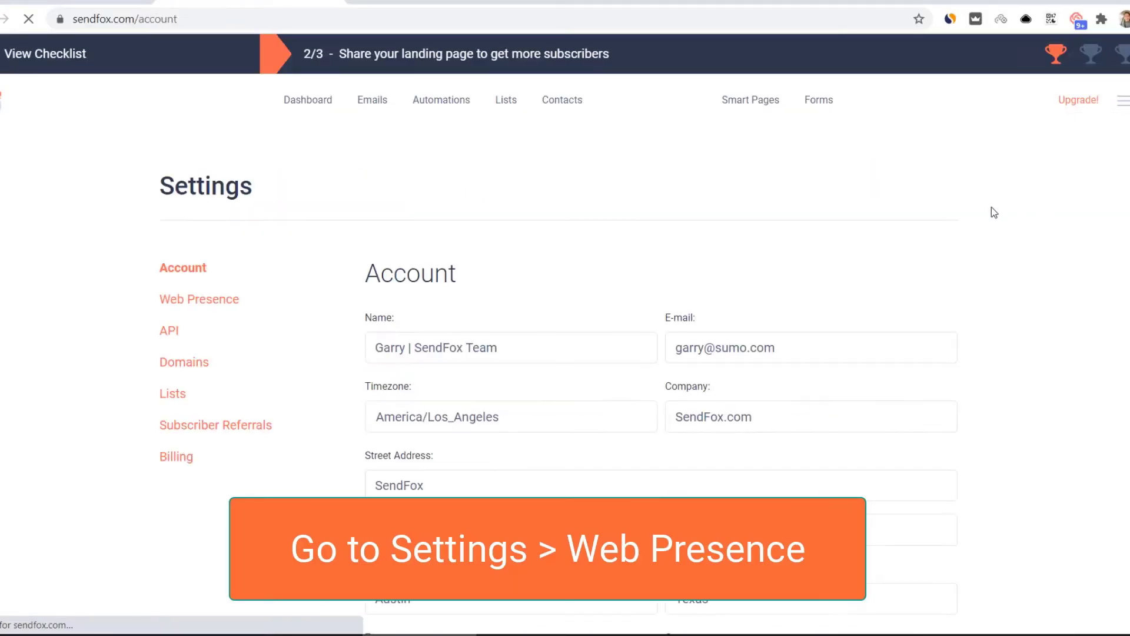
{"action": "left_click", "coordinate": [206, 307]}
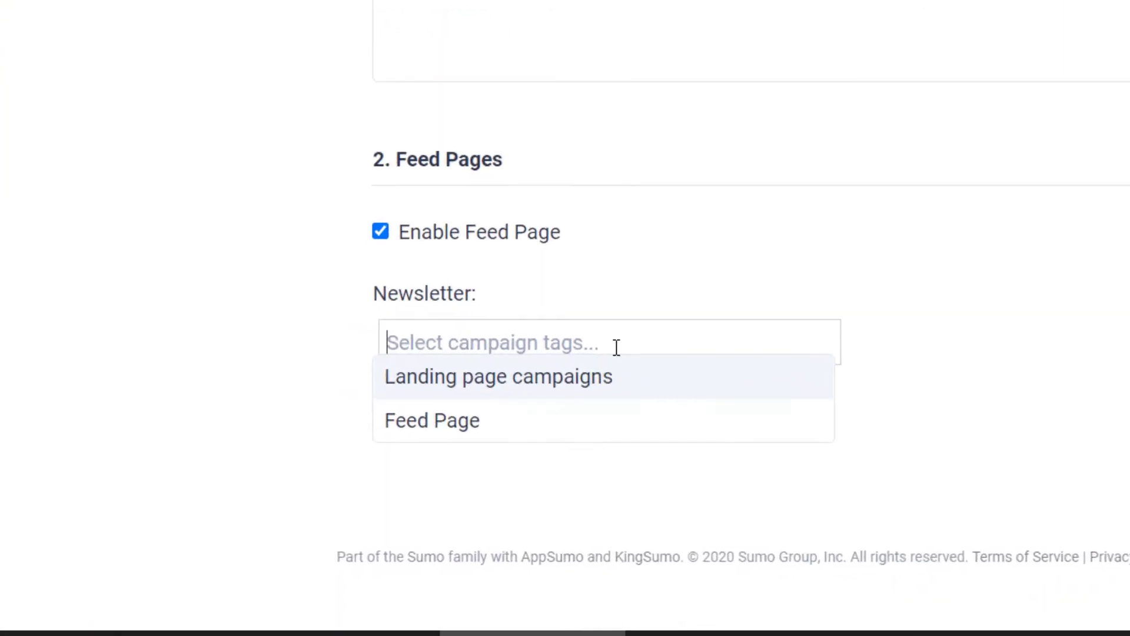
Step: Tag the newsletter with Feed Page and Landing page campaigns, then show the Visual settings
{"action": "left_click", "coordinate": [480, 429]}
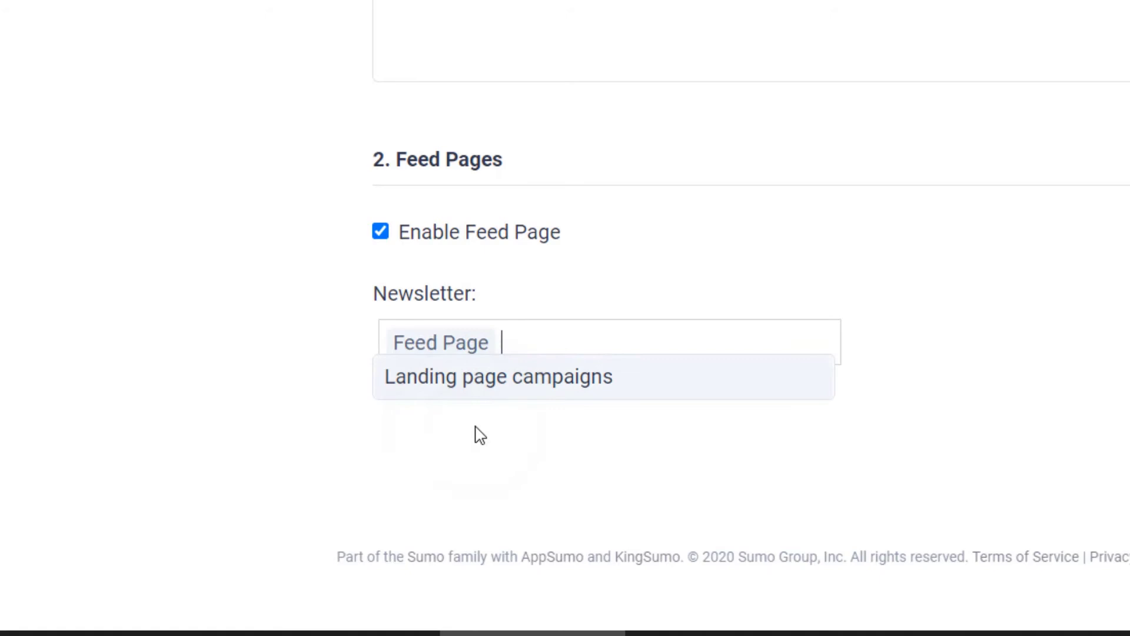
{"action": "left_click", "coordinate": [550, 375]}
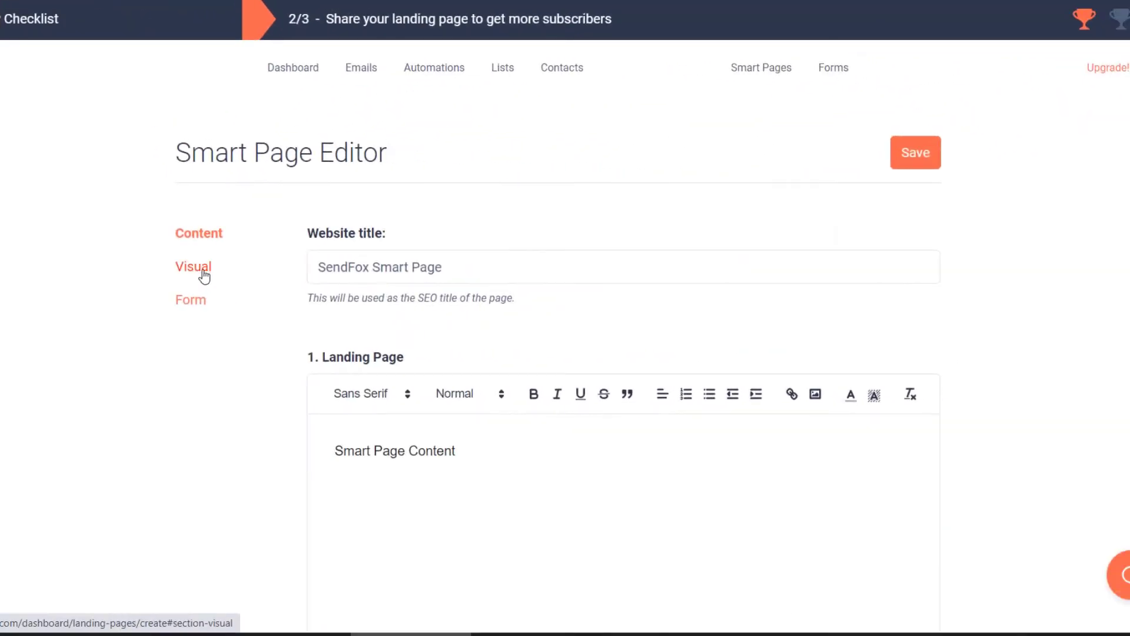
{"action": "left_click", "coordinate": [203, 272]}
{"action": "left_click", "coordinate": [206, 268]}
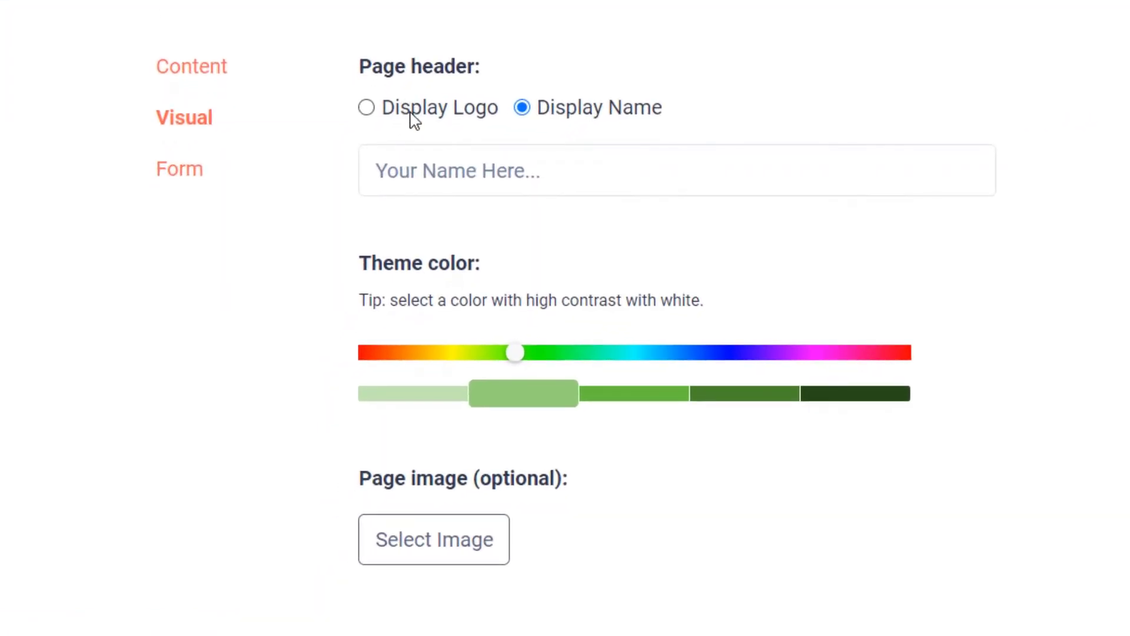
{"action": "left_click", "coordinate": [414, 118]}
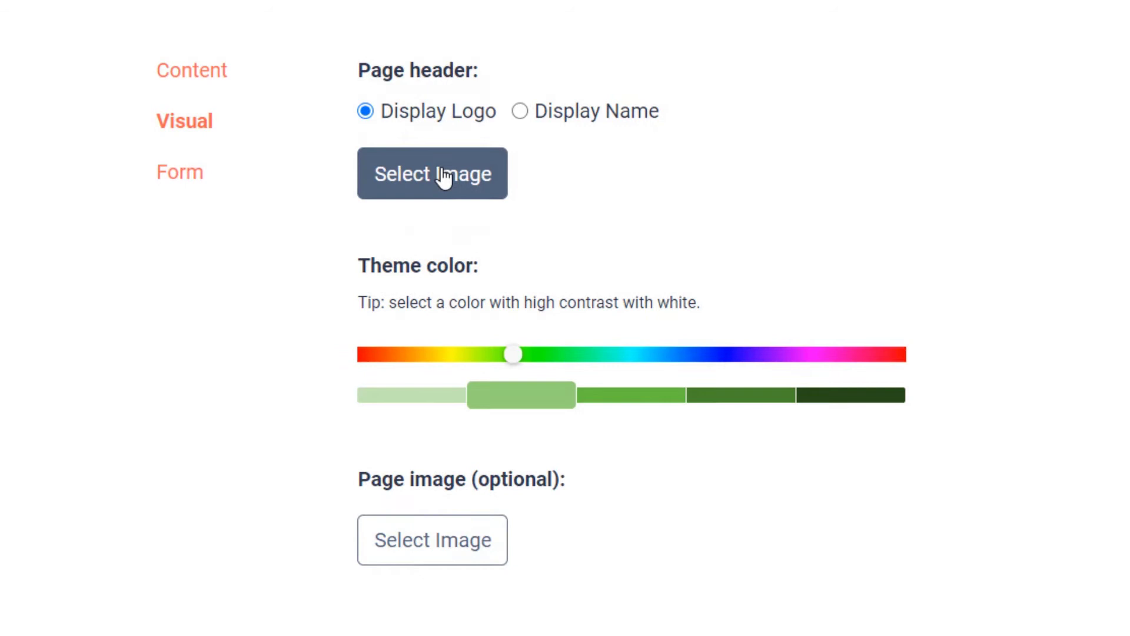
{"action": "left_click", "coordinate": [366, 329]}
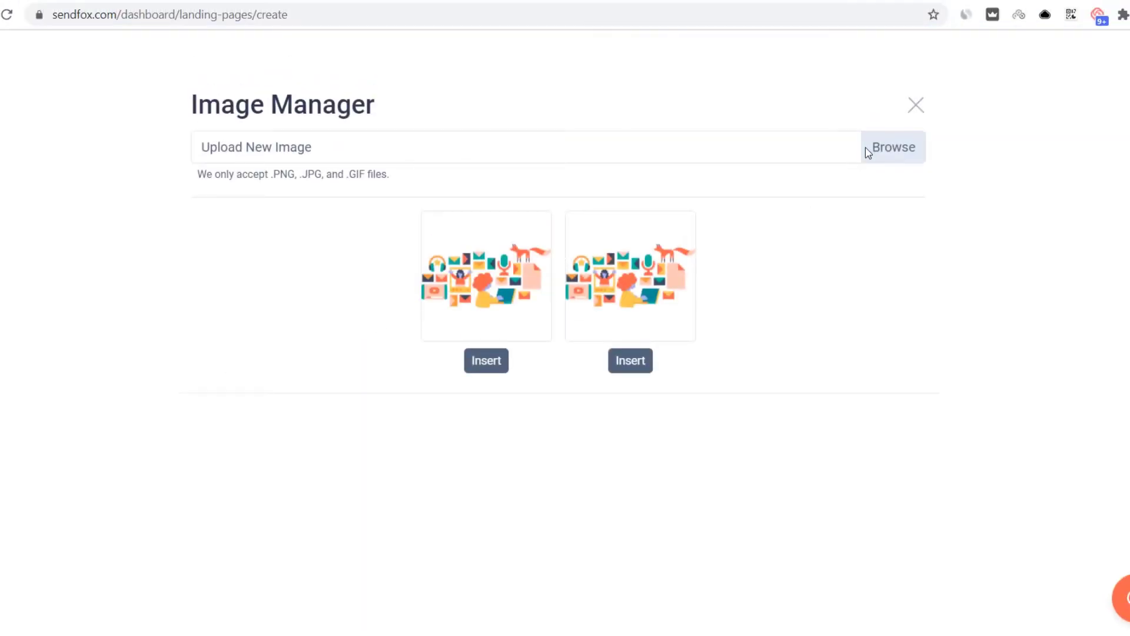
{"action": "left_click", "coordinate": [486, 360]}
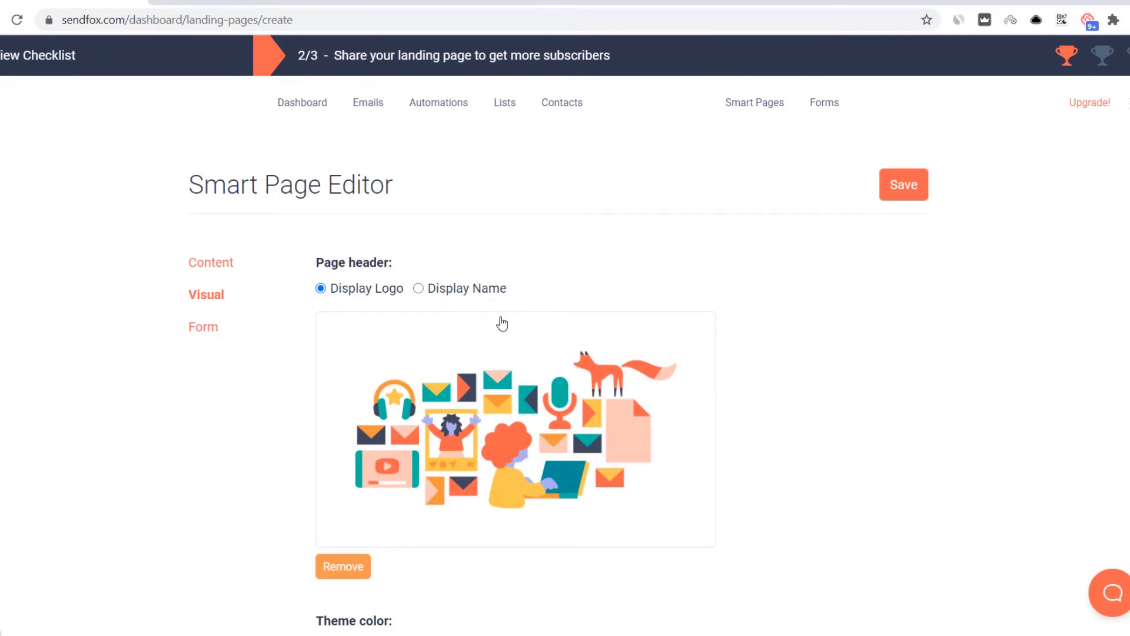
{"action": "scroll", "coordinate": [504, 312], "scroll_direction": "down", "scroll_amount": 4}
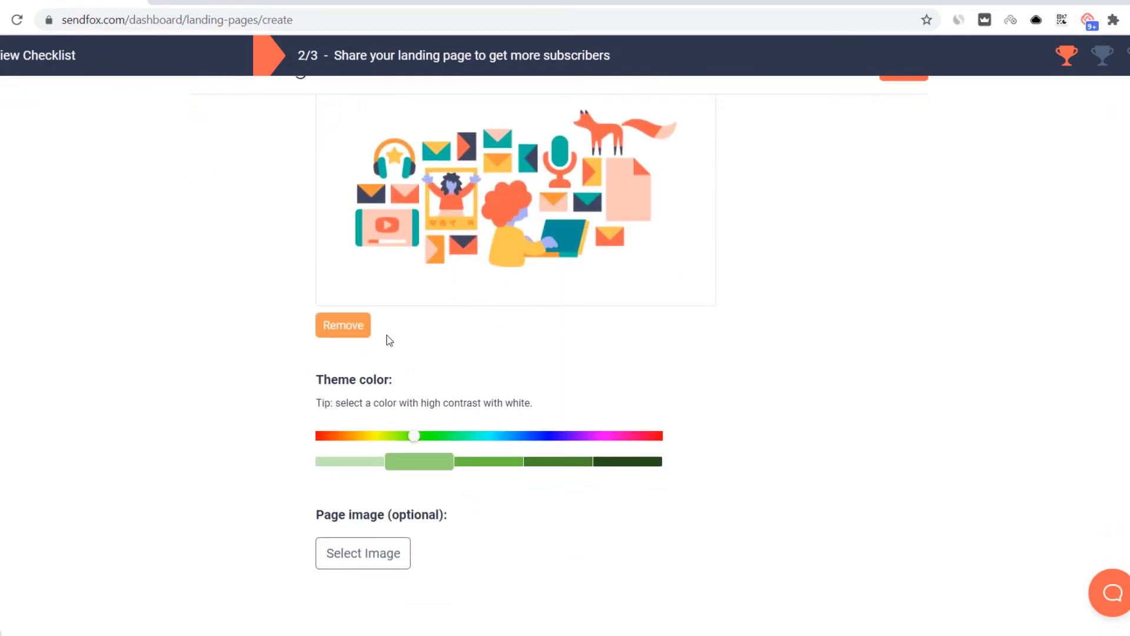
{"action": "left_click", "coordinate": [353, 329]}
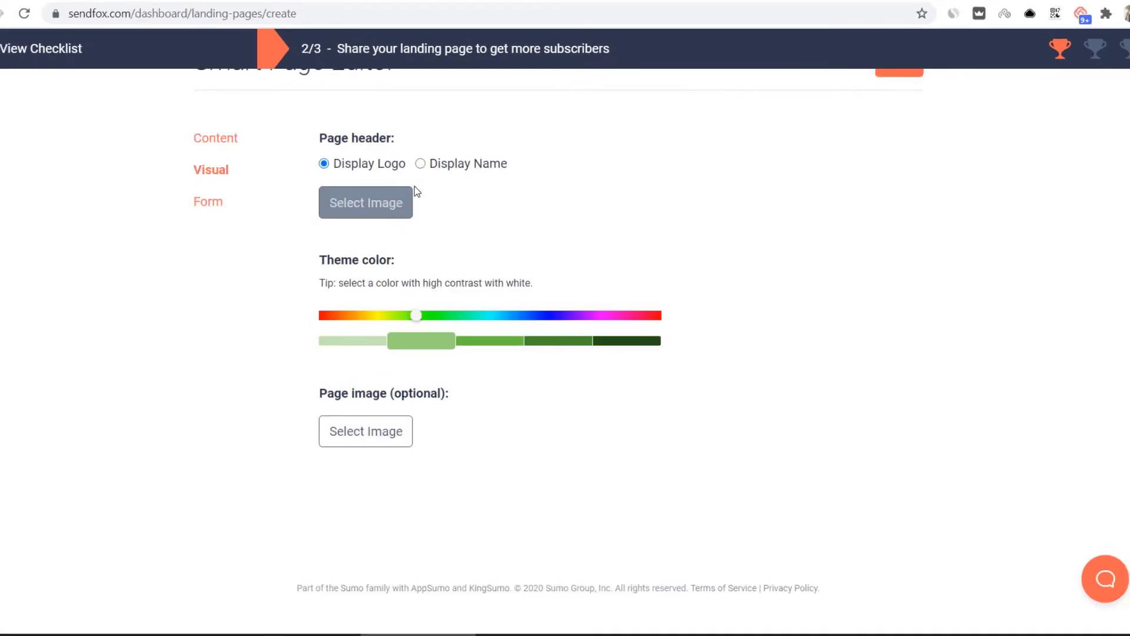
Step: Show 'The SendFox Team' as the header name and switch the theme colour to blue, with no page image
{"action": "left_click", "coordinate": [421, 164]}
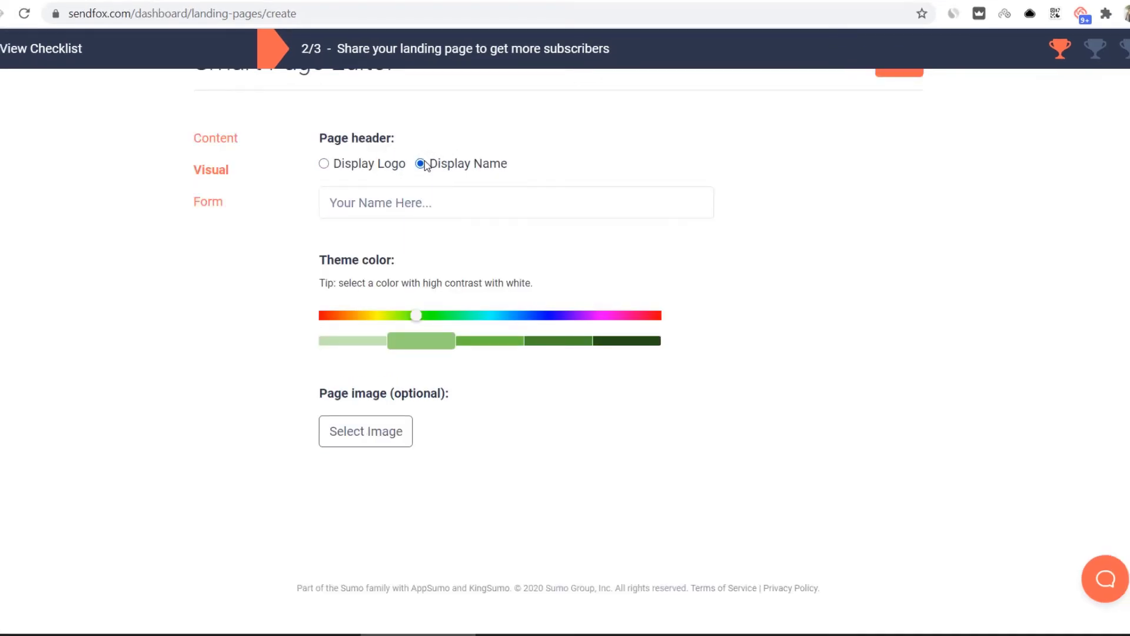
{"action": "left_click", "coordinate": [427, 203]}
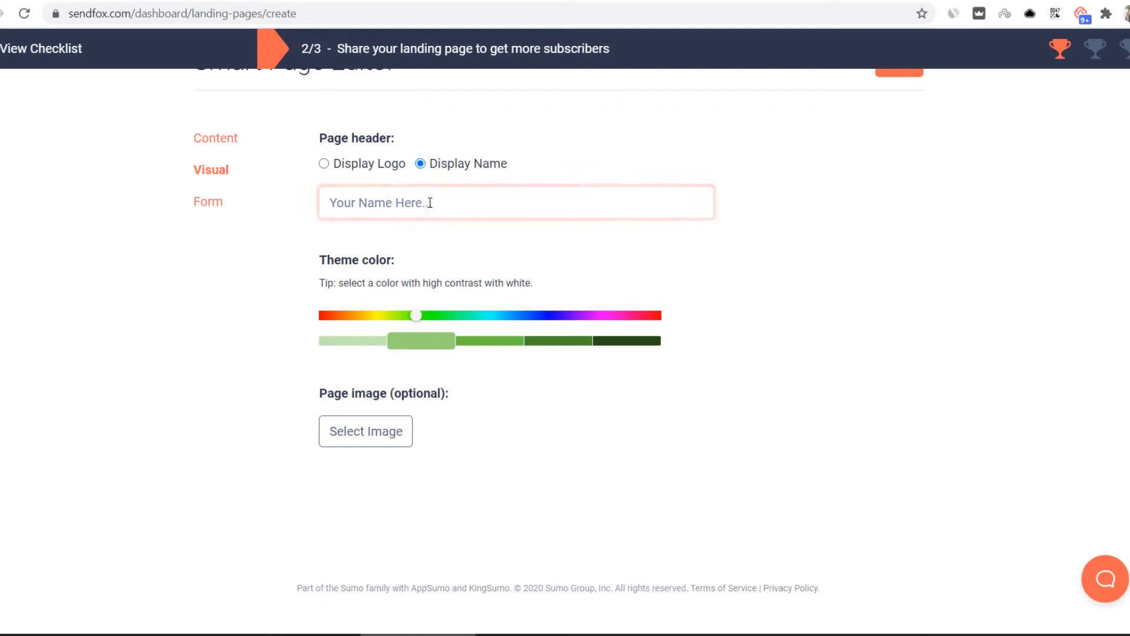
{"action": "type", "text": "The SendFox Team"}
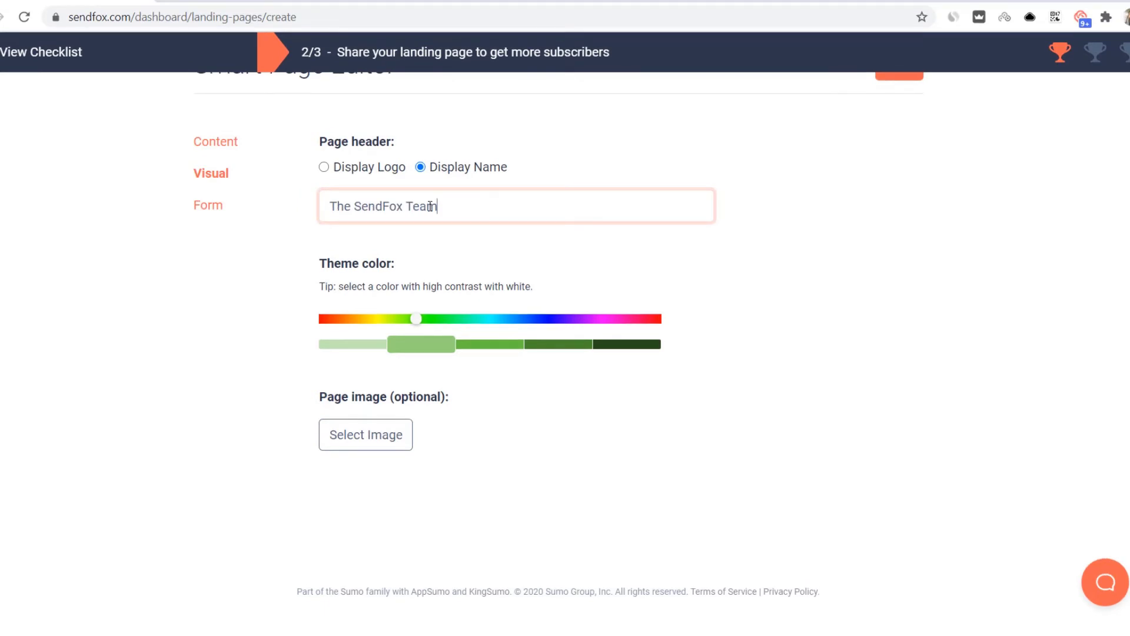
{"action": "left_click_drag", "start_coordinate": [416, 318], "coordinate": [504, 319]}
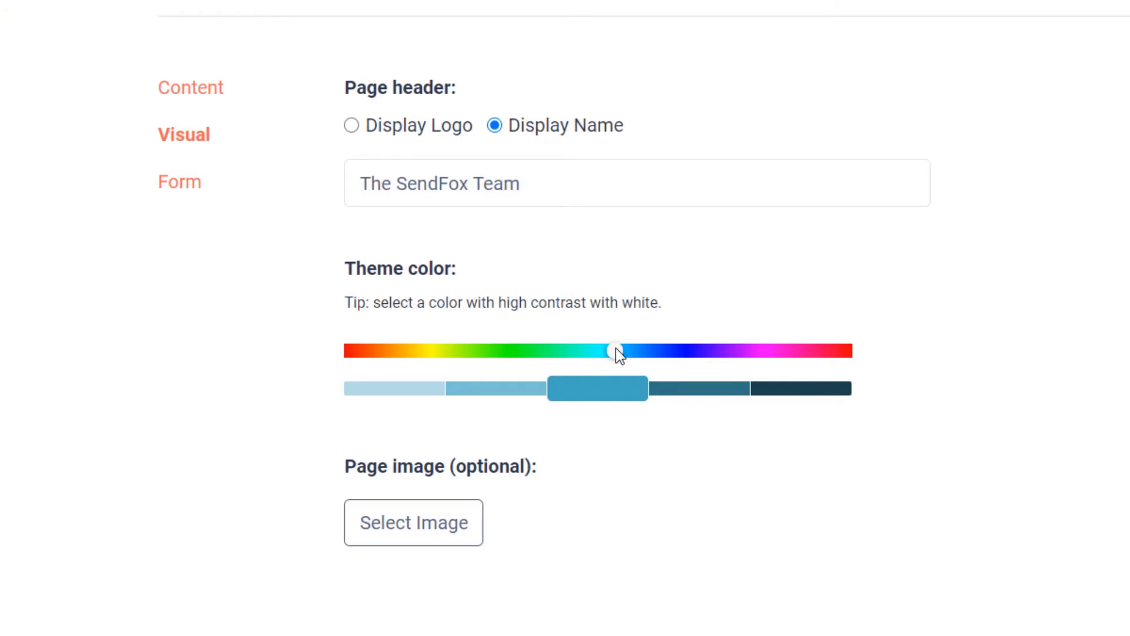
{"action": "left_click", "coordinate": [434, 526]}
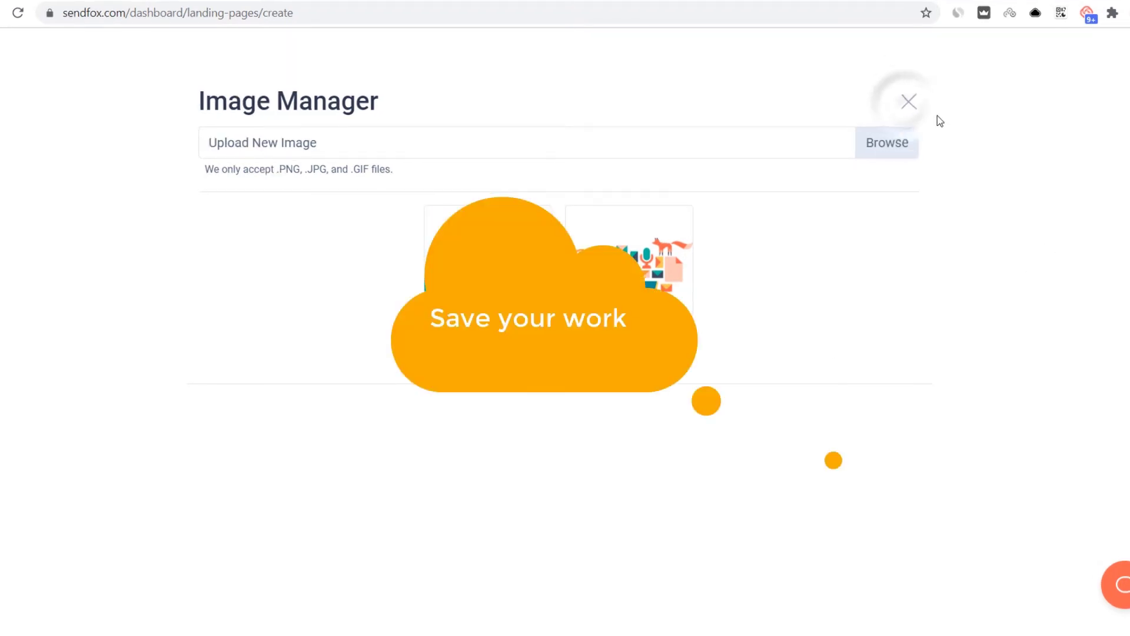
{"action": "left_click", "coordinate": [908, 103]}
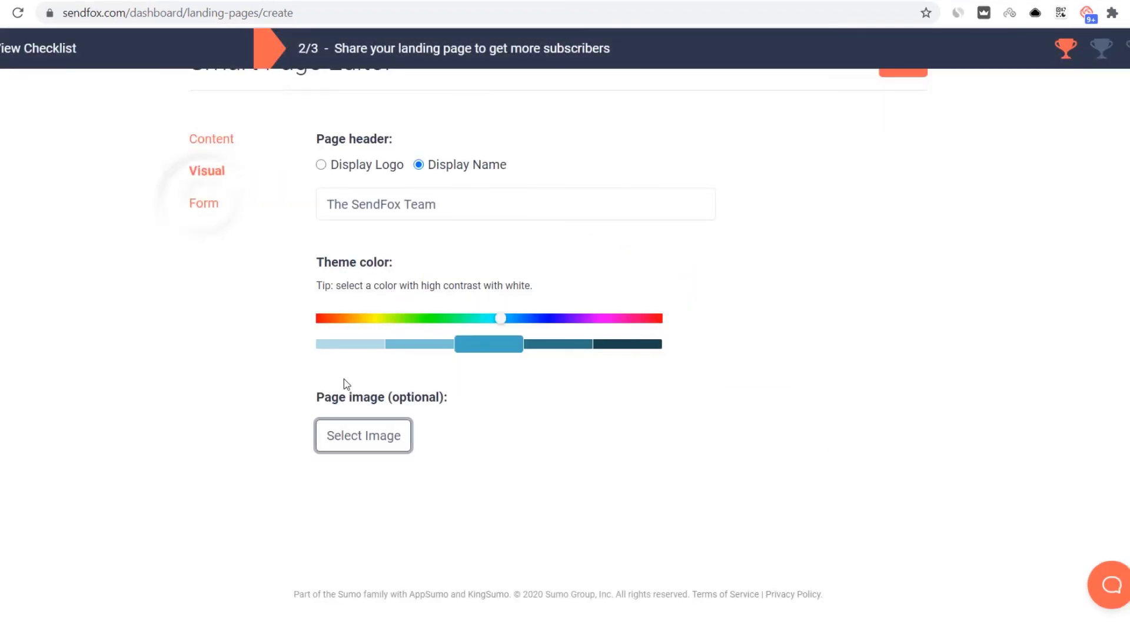
Step: In the Form settings, collect First and Last Name, use button copy 'Let Me In!', and require GDPR consent
{"action": "left_click", "coordinate": [206, 210]}
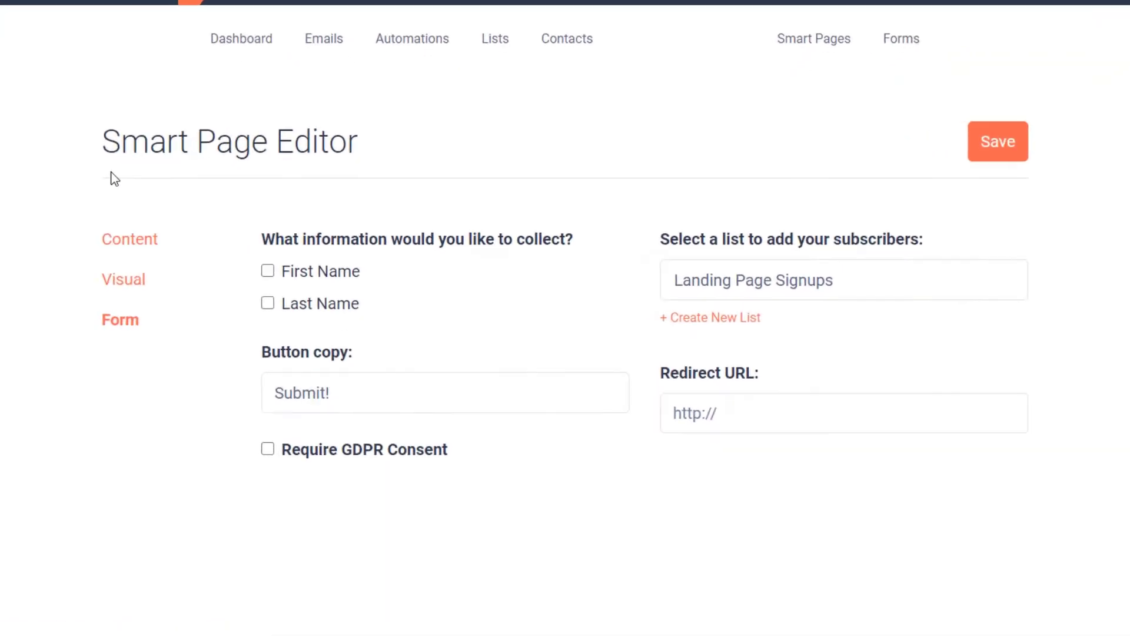
{"action": "left_click", "coordinate": [240, 265]}
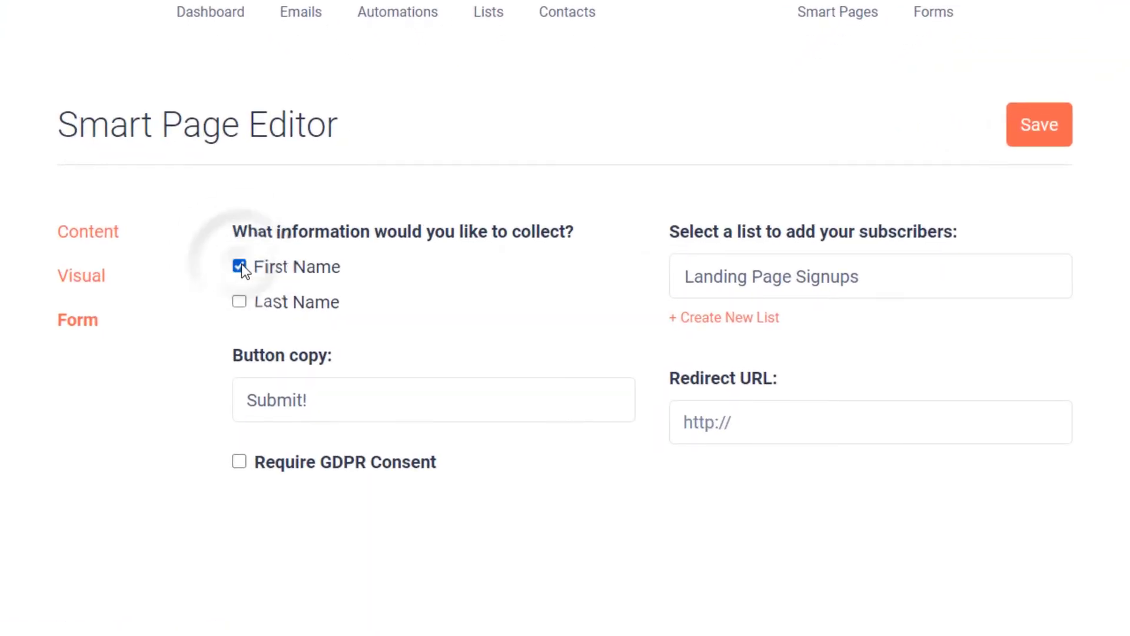
{"action": "left_click", "coordinate": [239, 302]}
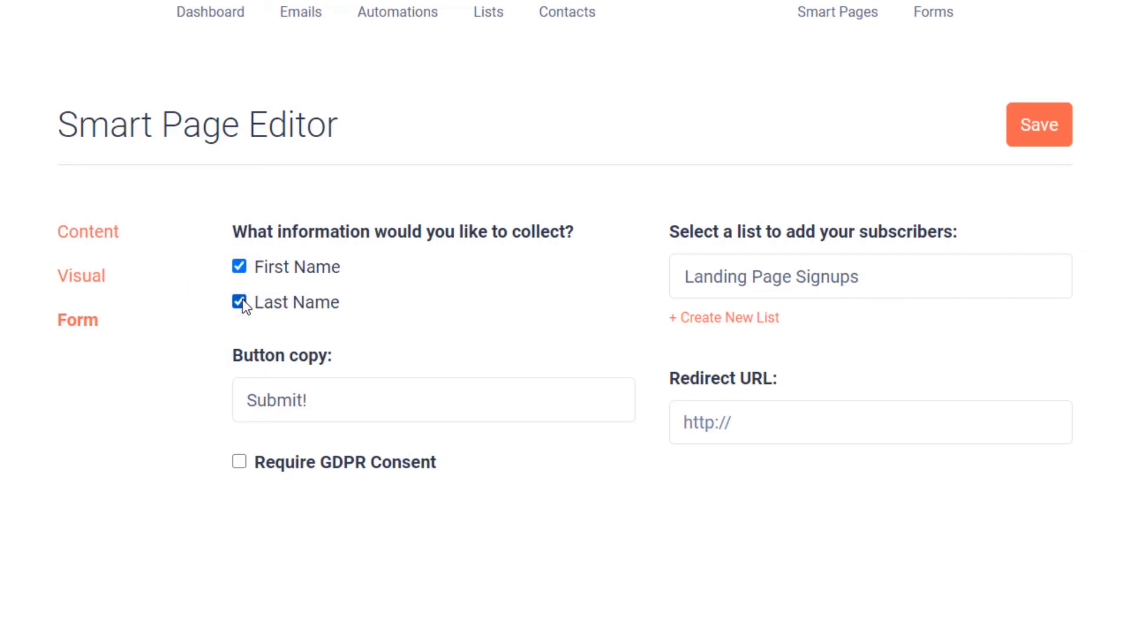
{"action": "triple_click", "coordinate": [241, 381]}
{"action": "type", "text": "Let"}
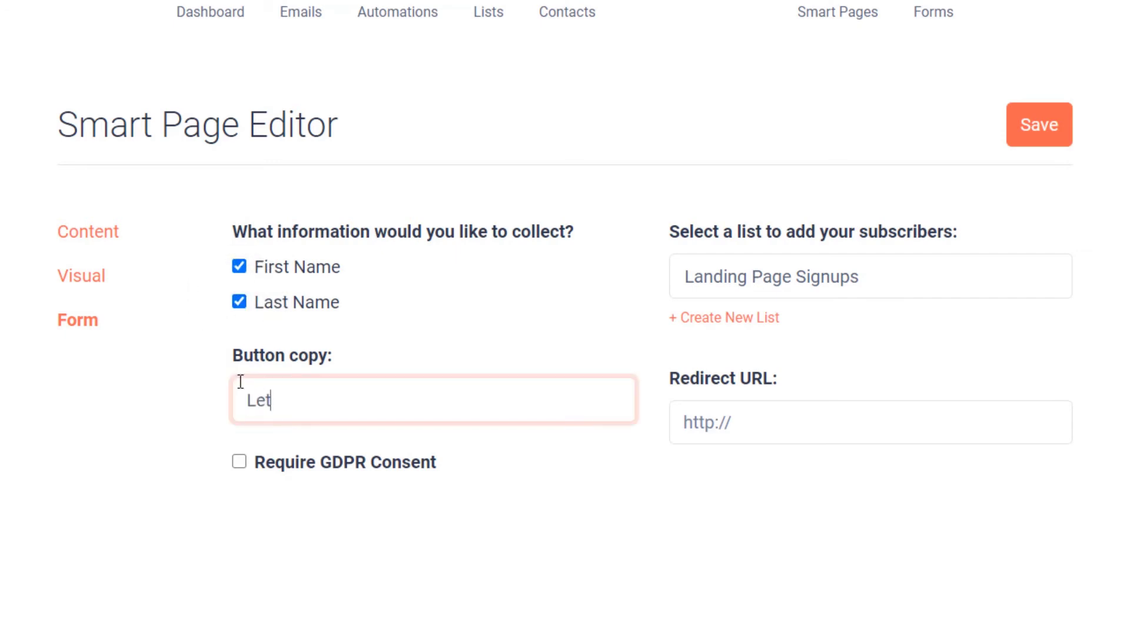
{"action": "type", "text": " Me In!"}
{"action": "left_click", "coordinate": [232, 449]}
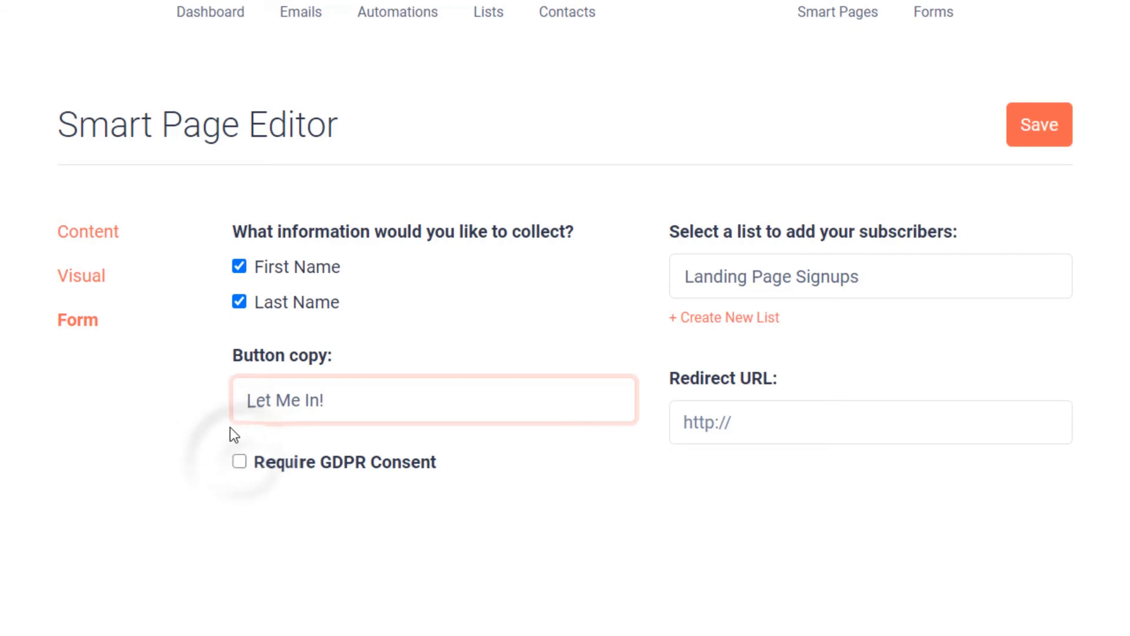
{"action": "left_click", "coordinate": [241, 462]}
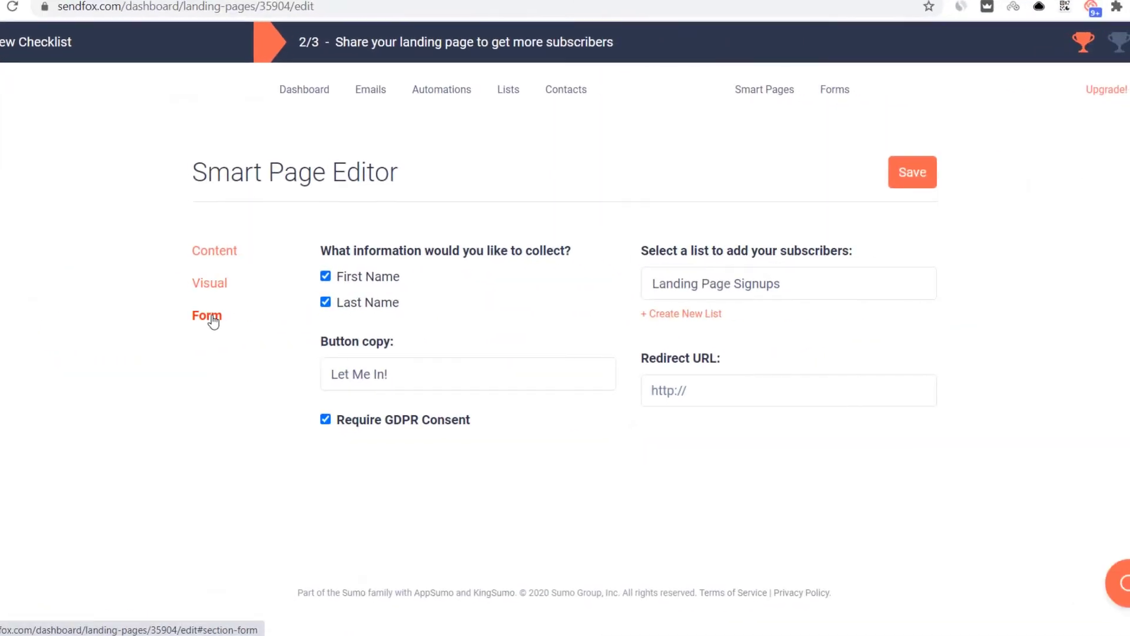
Step: Create a new 'SendFox Team' subscriber list for the page and paste the SendFox web address as the redirect URL
{"action": "left_click", "coordinate": [667, 289]}
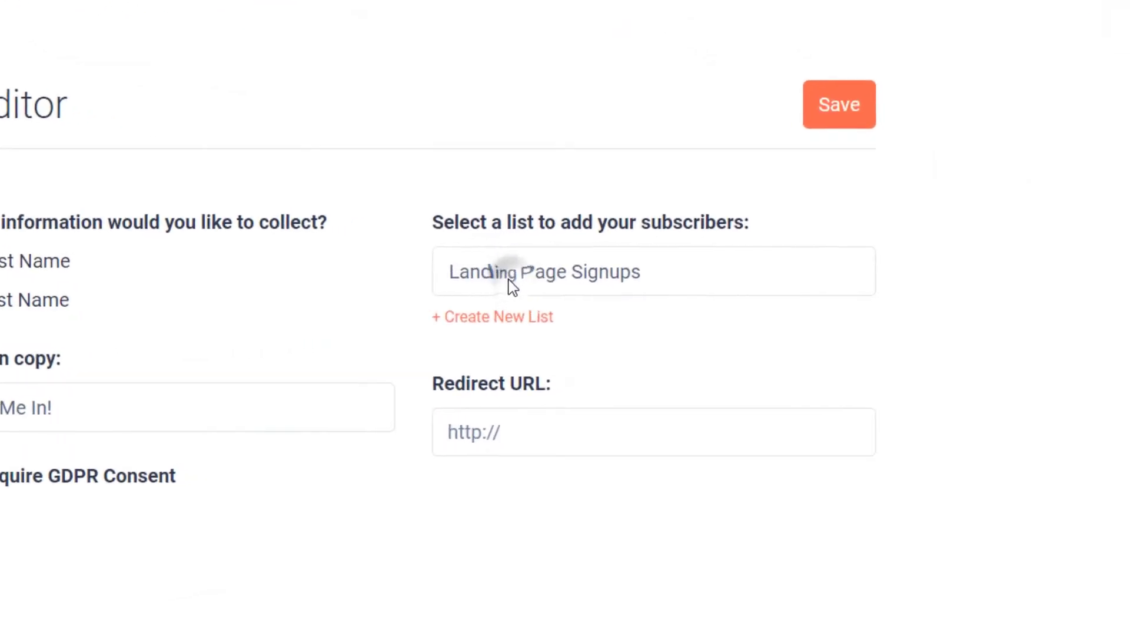
{"action": "left_click", "coordinate": [471, 275]}
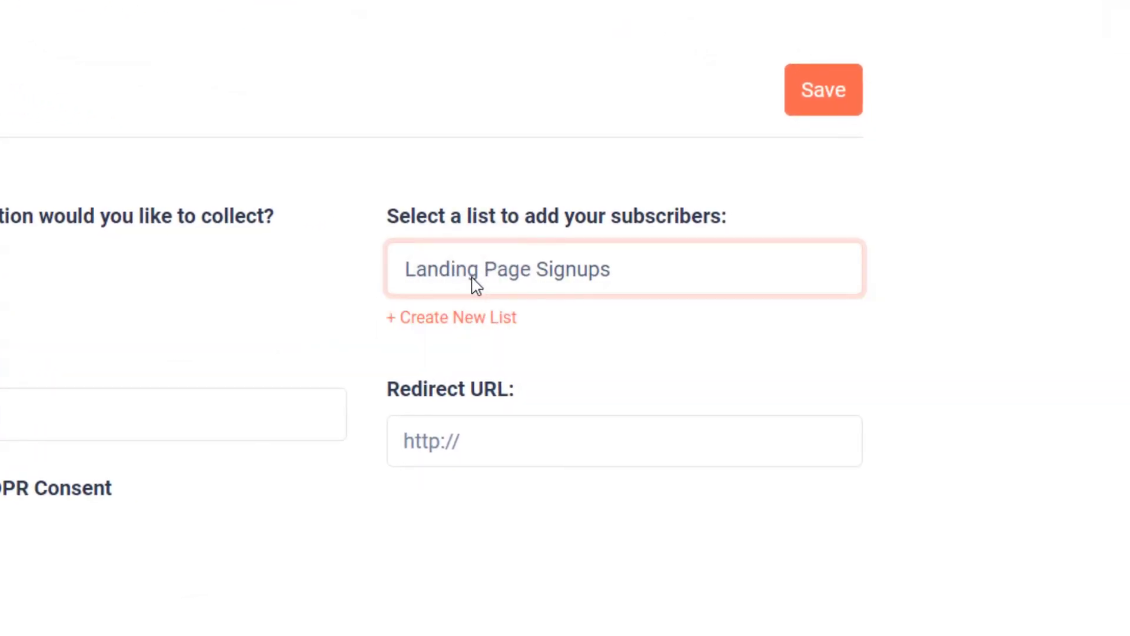
{"action": "left_click", "coordinate": [574, 333]}
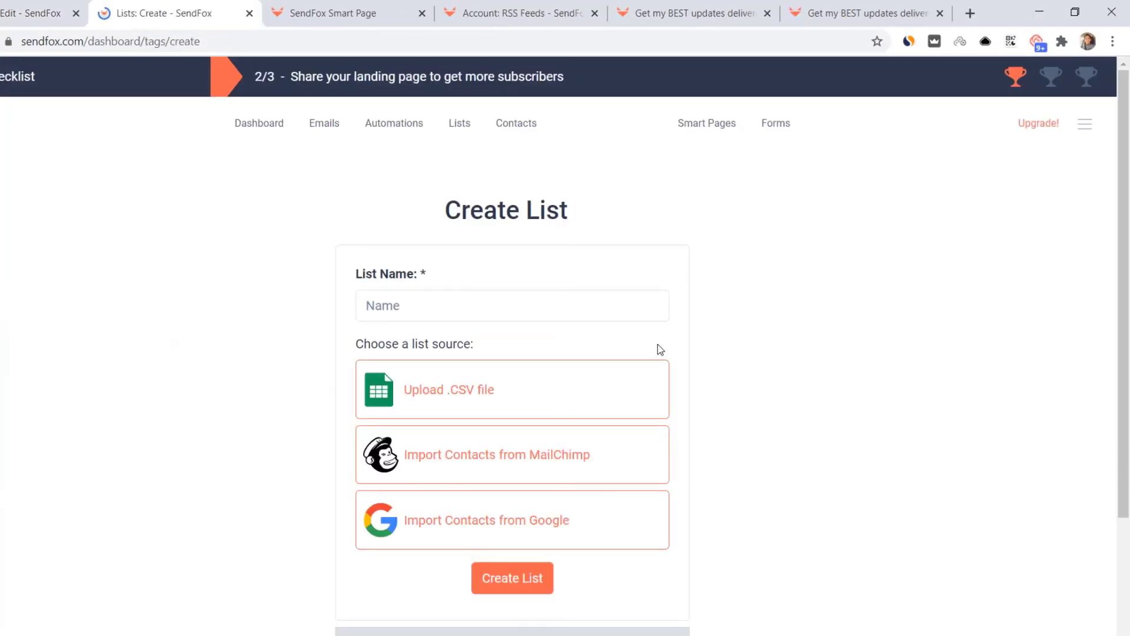
{"action": "left_click", "coordinate": [518, 306]}
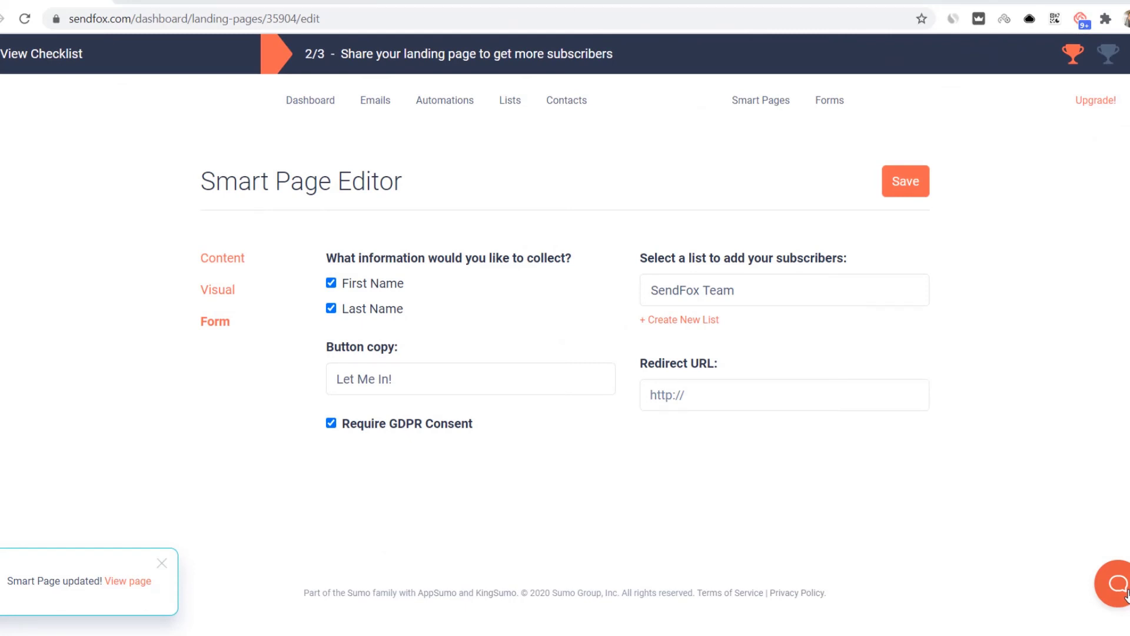
{"action": "left_click", "coordinate": [815, 393]}
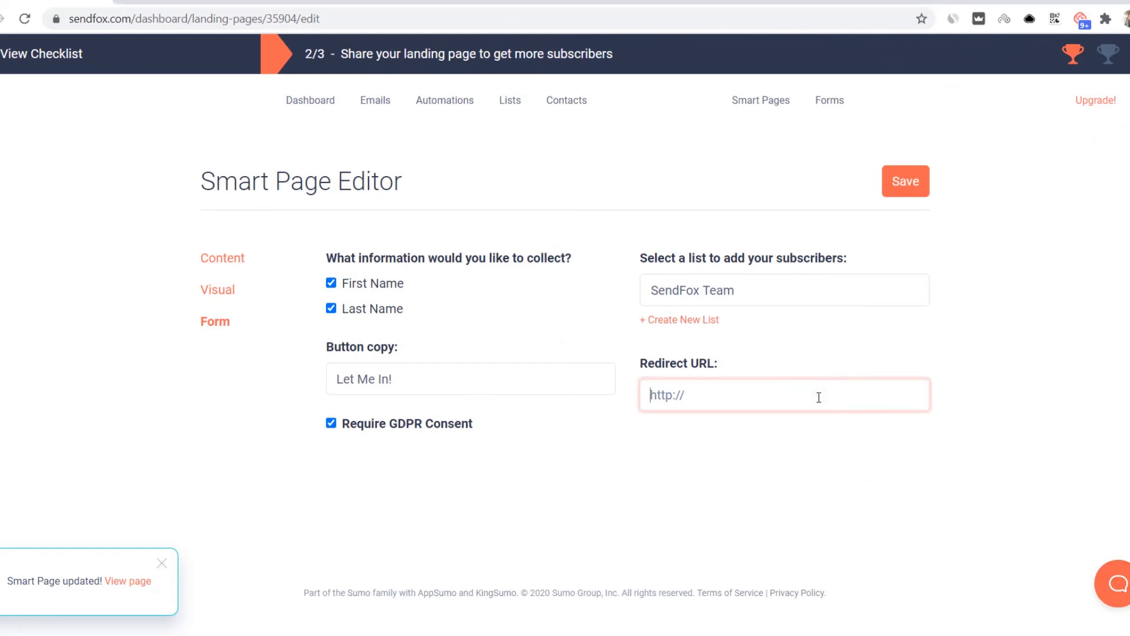
{"action": "type", "text": "https://www.SendFox.com"}
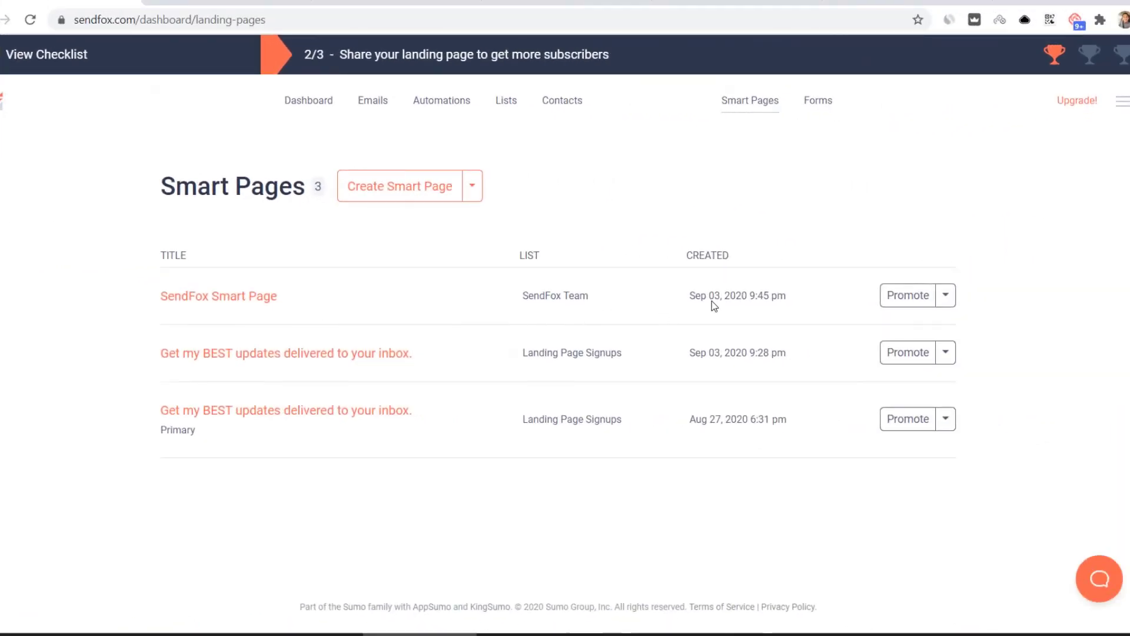
Step: Choose Make Primary from the SendFox Smart Page's actions dropdown
{"action": "left_click", "coordinate": [945, 296]}
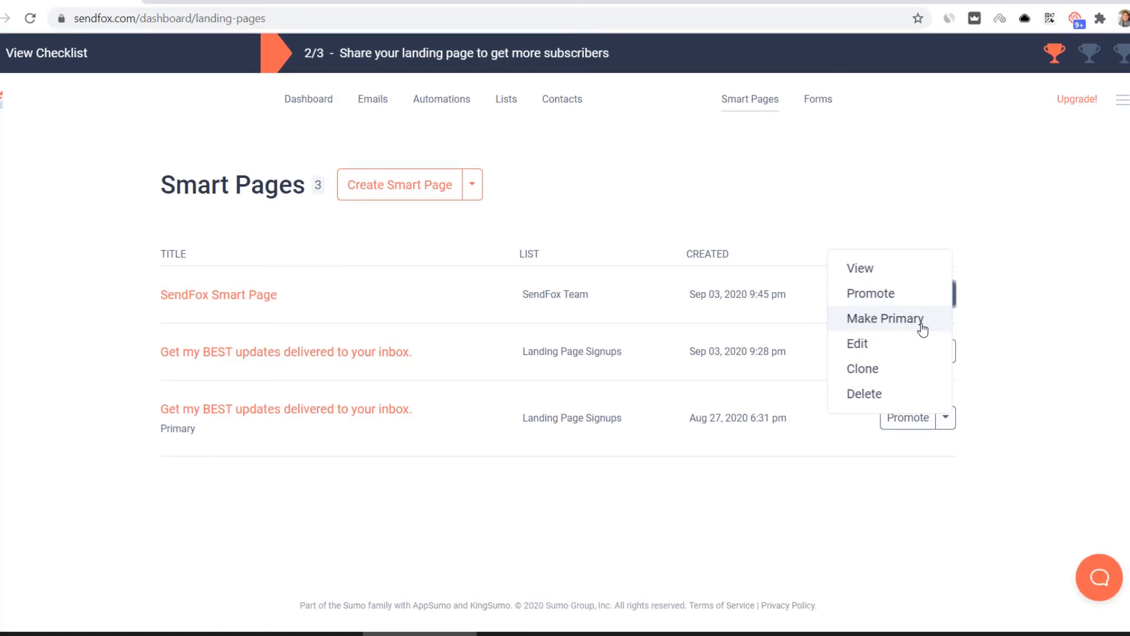
{"action": "left_click", "coordinate": [920, 323]}
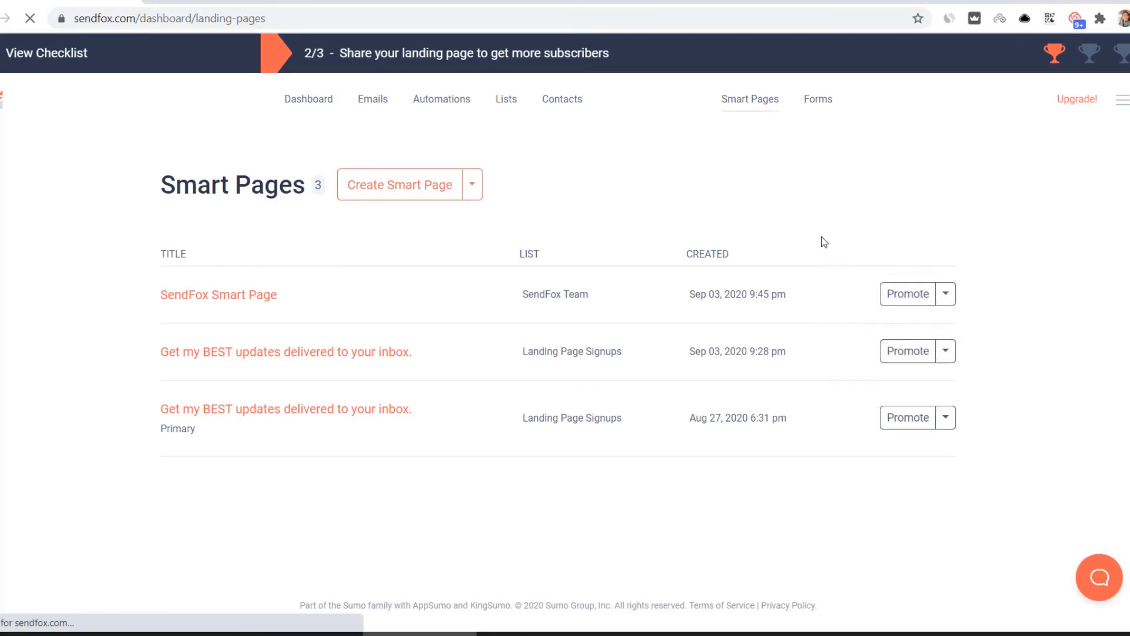
{"action": "left_click", "coordinate": [946, 302]}
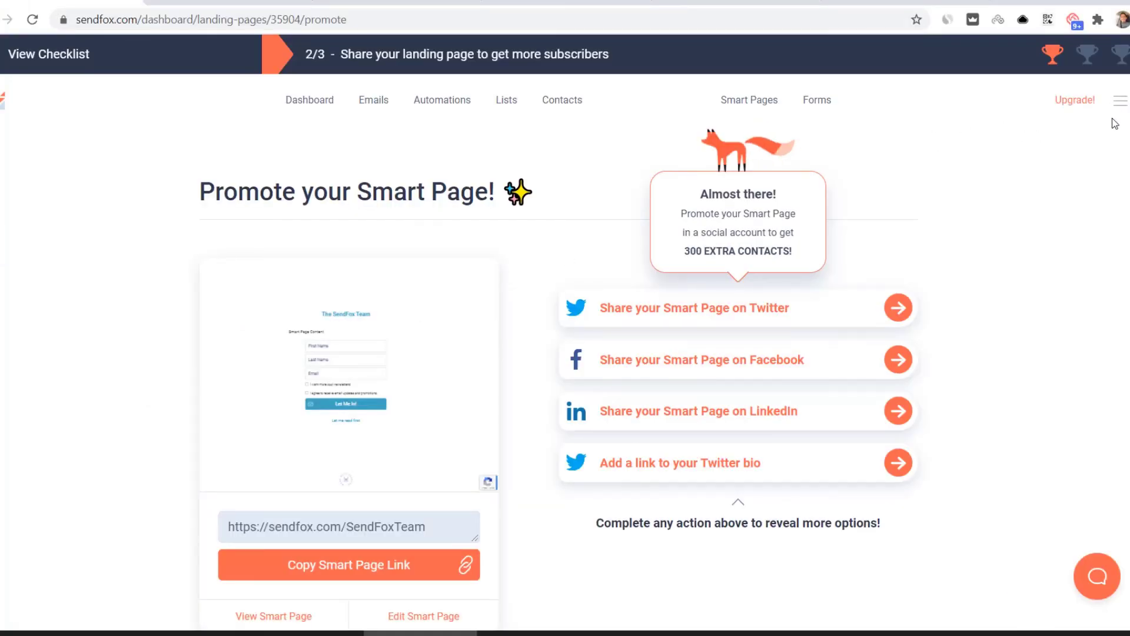
{"action": "left_click", "coordinate": [1119, 101]}
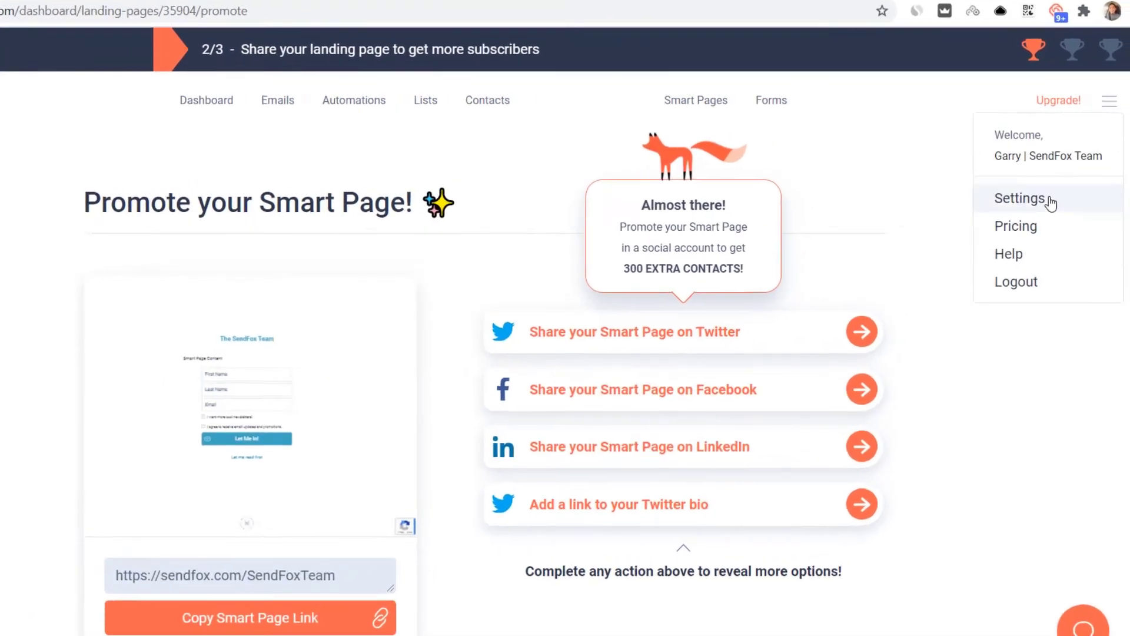